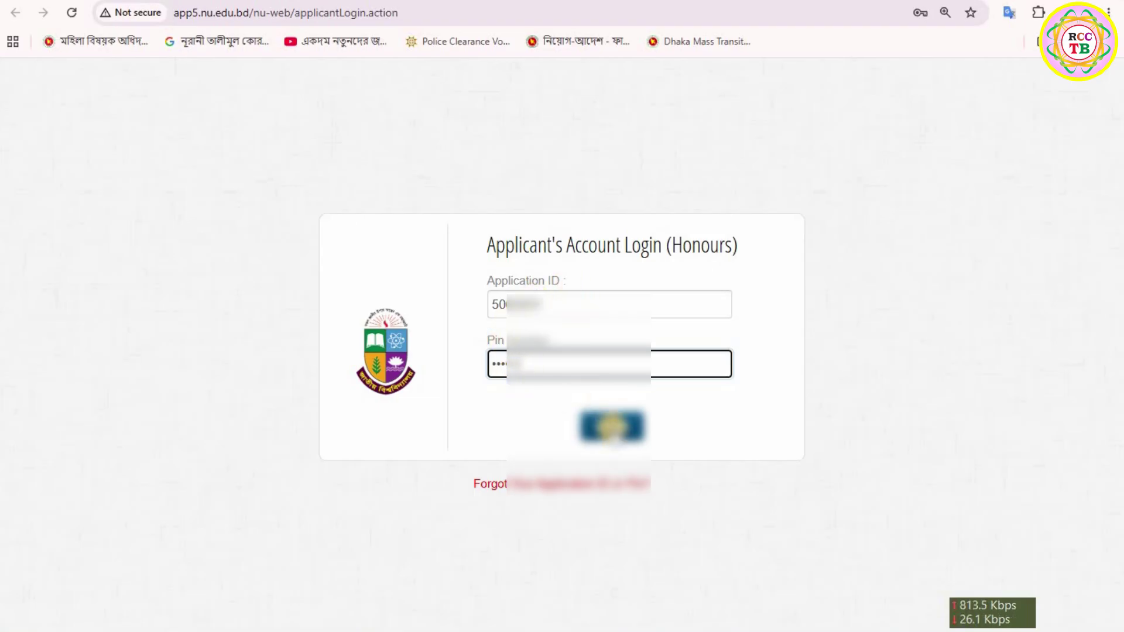
Log in to the Honours applicant account with the credentials already entered.
{"action": "left_click", "coordinate": [611, 426]}
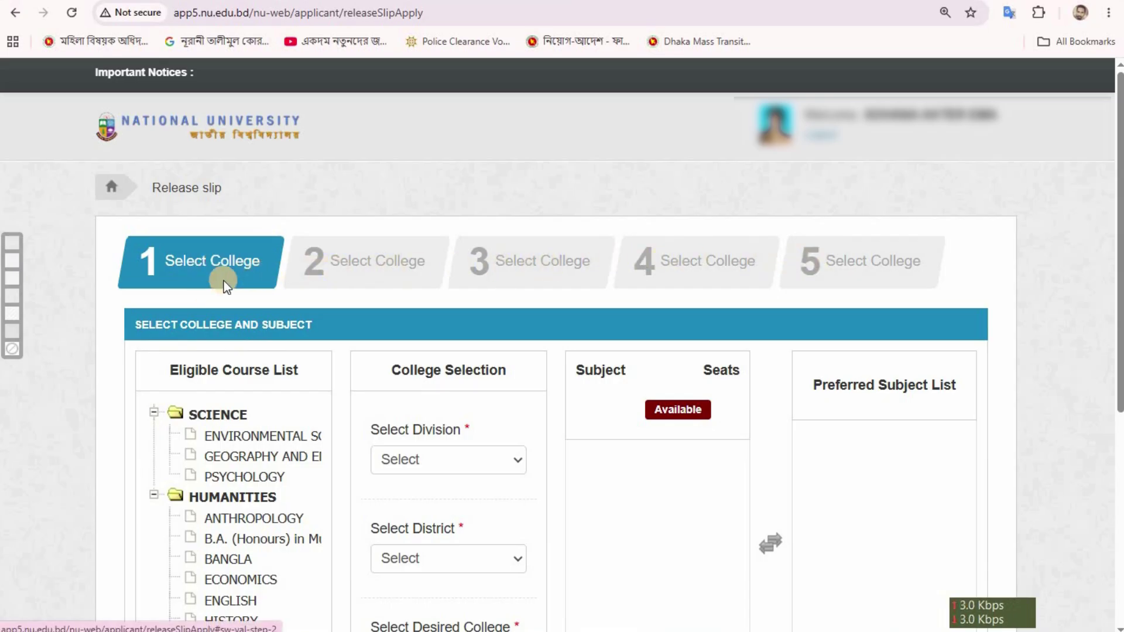
For the first college choice, select DHAKA division, Manikganj district and Jitka Khaja Rahmot Ali Degree College.
{"action": "left_click_drag", "start_coordinate": [1118, 188], "coordinate": [1119, 270]}
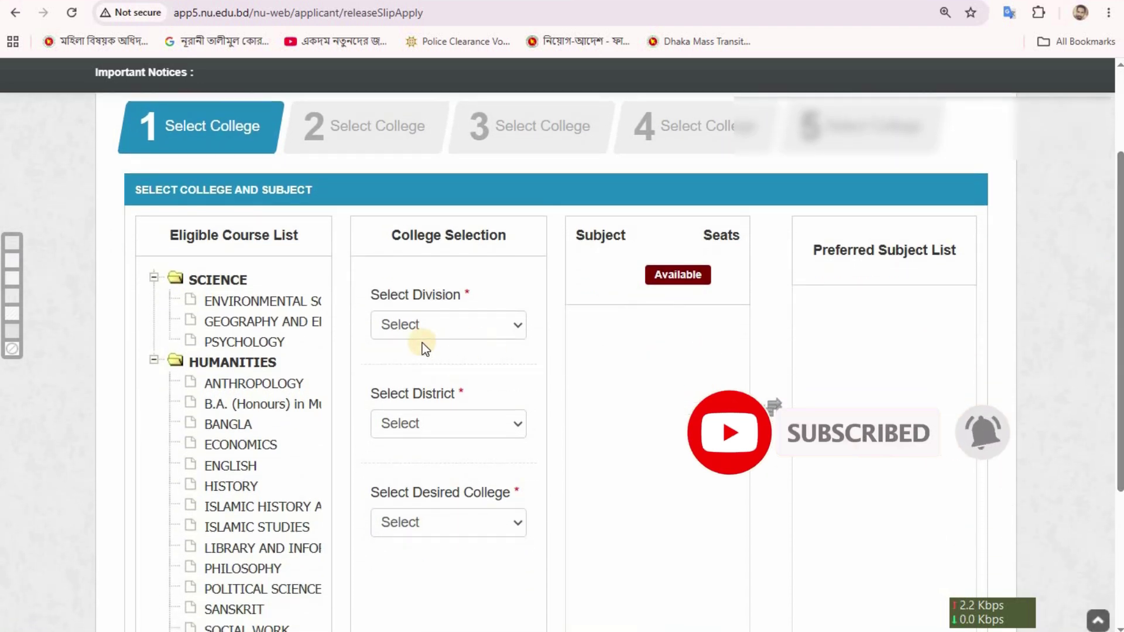
{"action": "left_click", "coordinate": [404, 326]}
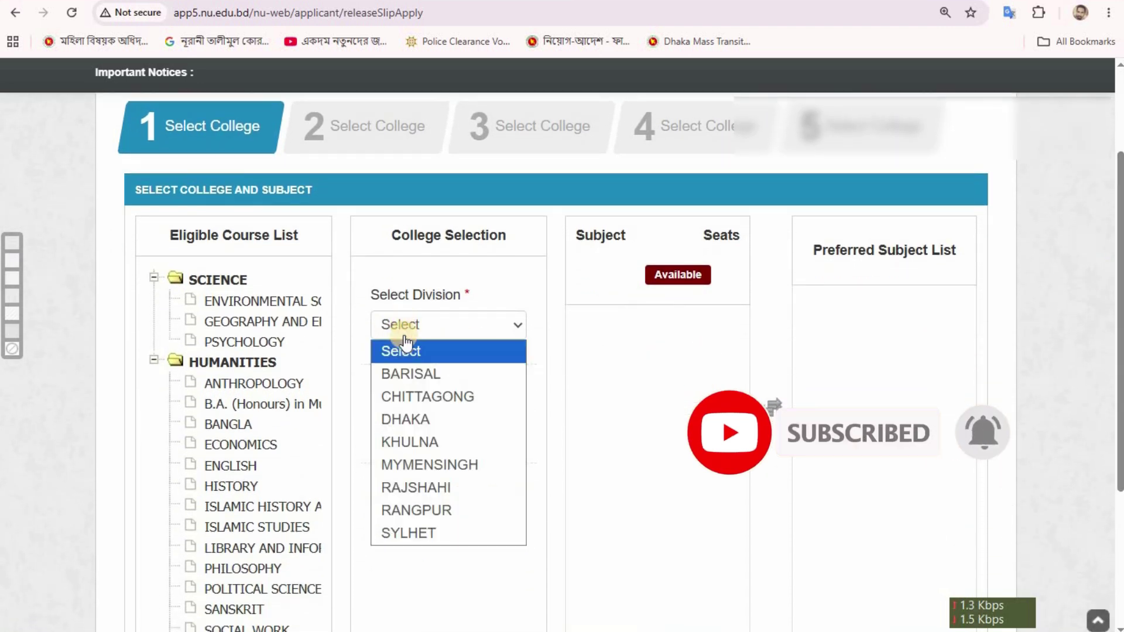
{"action": "left_click", "coordinate": [408, 420]}
{"action": "left_click", "coordinate": [410, 424]}
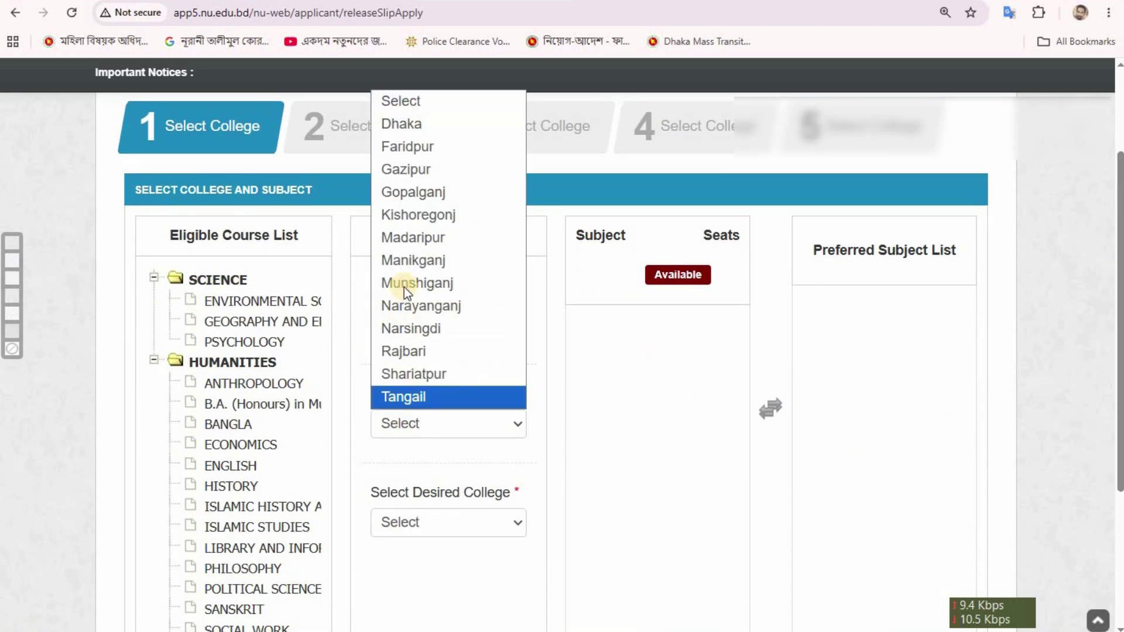
{"action": "key", "text": "Escape"}
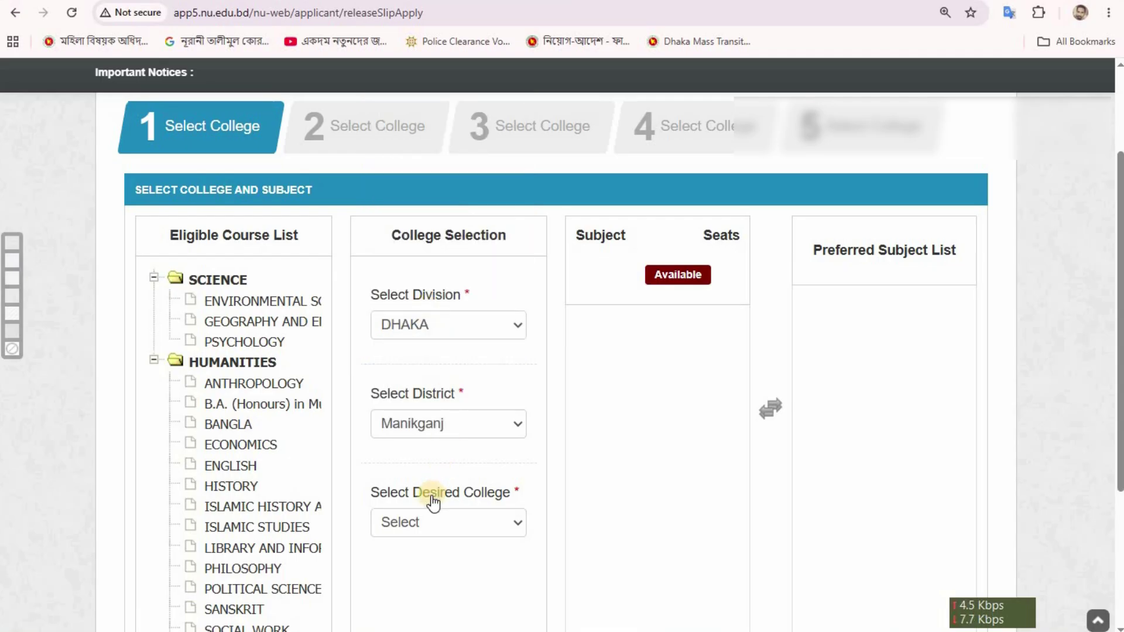
{"action": "left_click", "coordinate": [424, 525]}
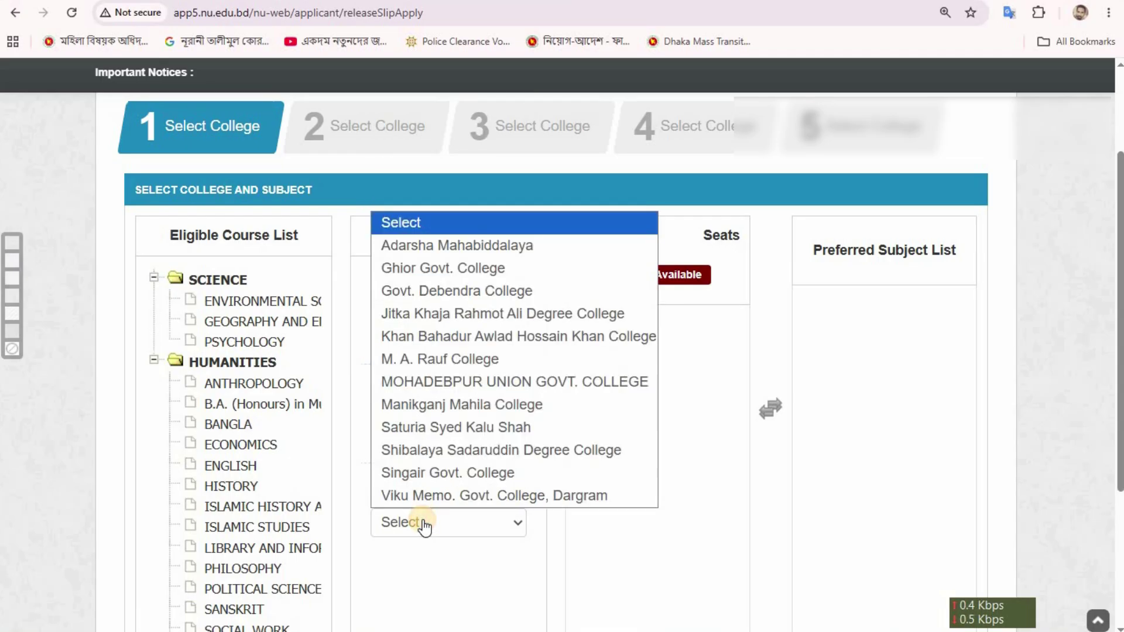
{"action": "left_click", "coordinate": [465, 315]}
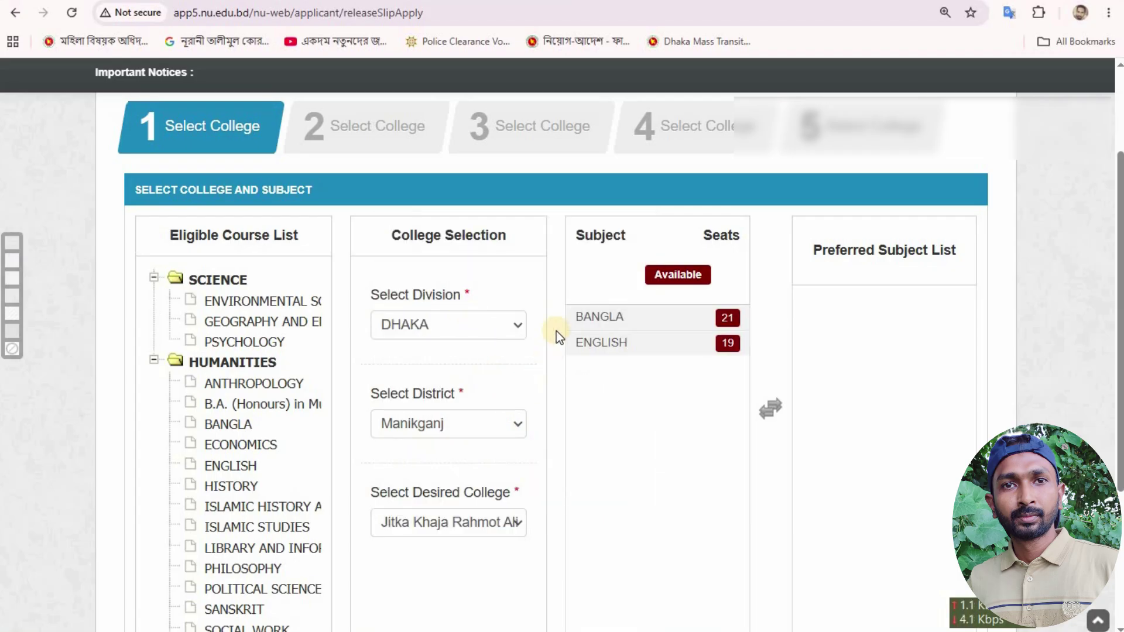
Add ENGLISH to the first college's preferred subject list and proceed to the second college choice.
{"action": "left_click", "coordinate": [597, 343]}
{"action": "left_click", "coordinate": [580, 318]}
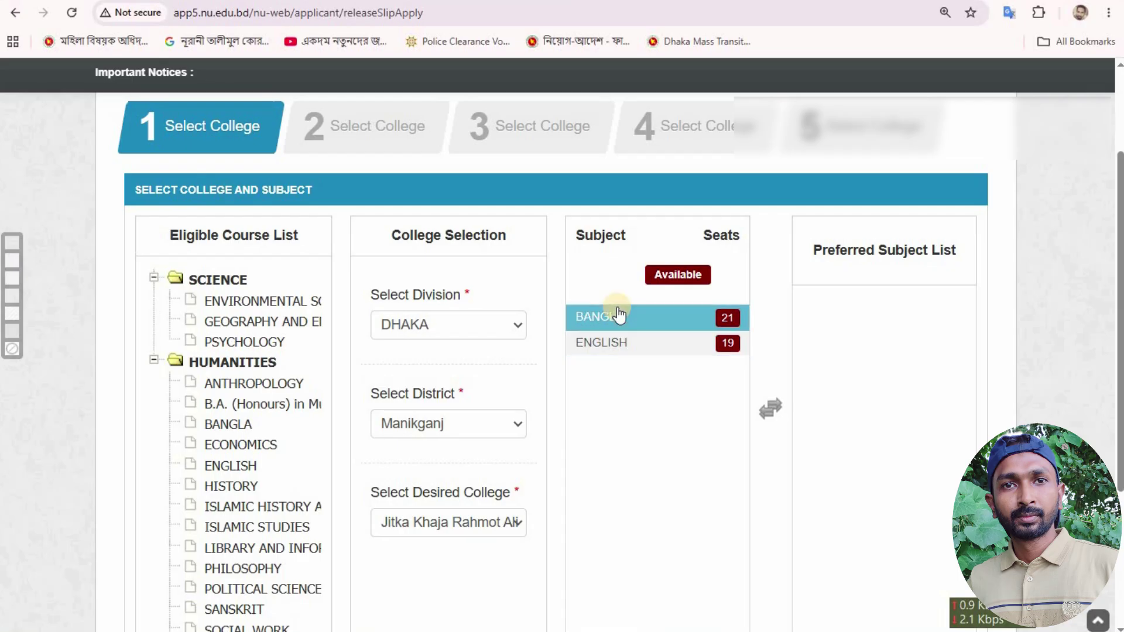
{"action": "left_click", "coordinate": [620, 346]}
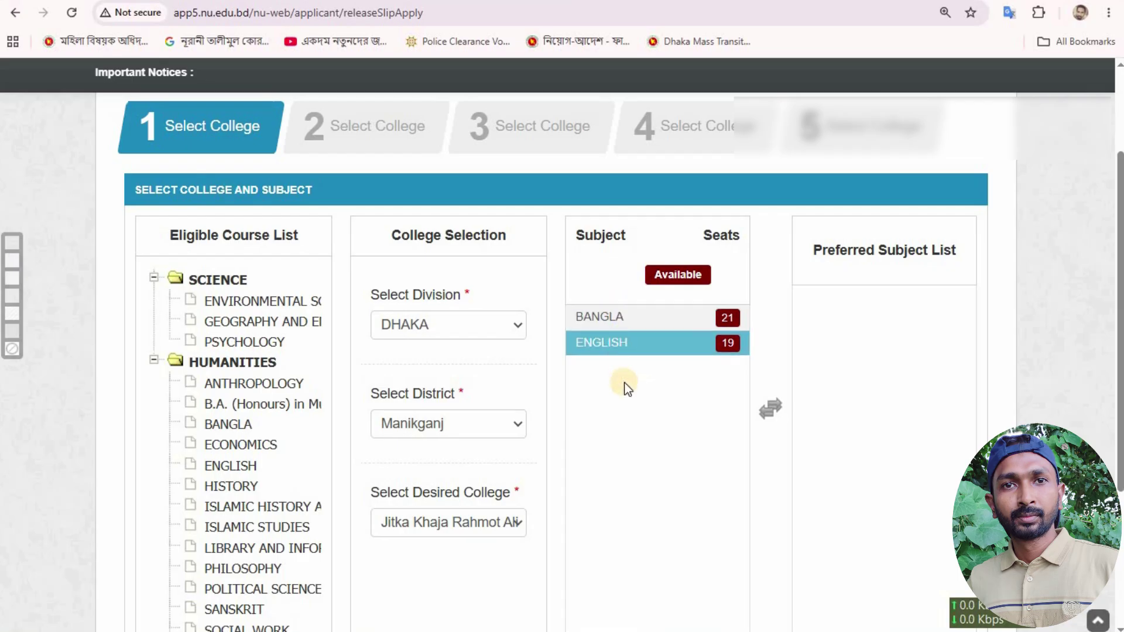
{"action": "left_click", "coordinate": [627, 323]}
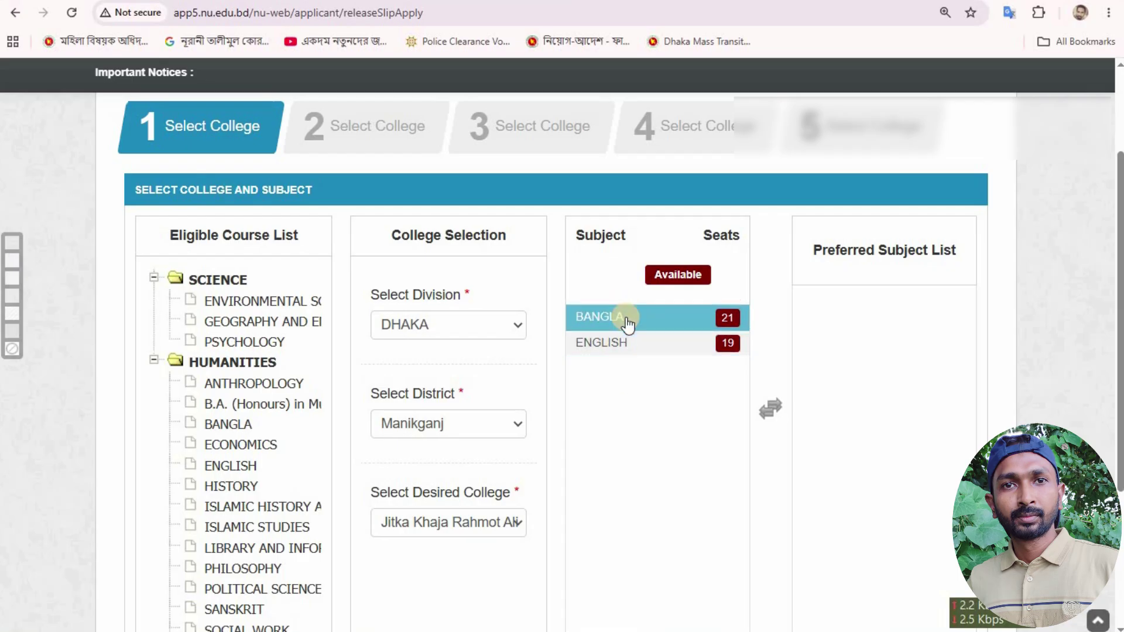
{"action": "left_click", "coordinate": [629, 344]}
{"action": "left_click", "coordinate": [631, 343]}
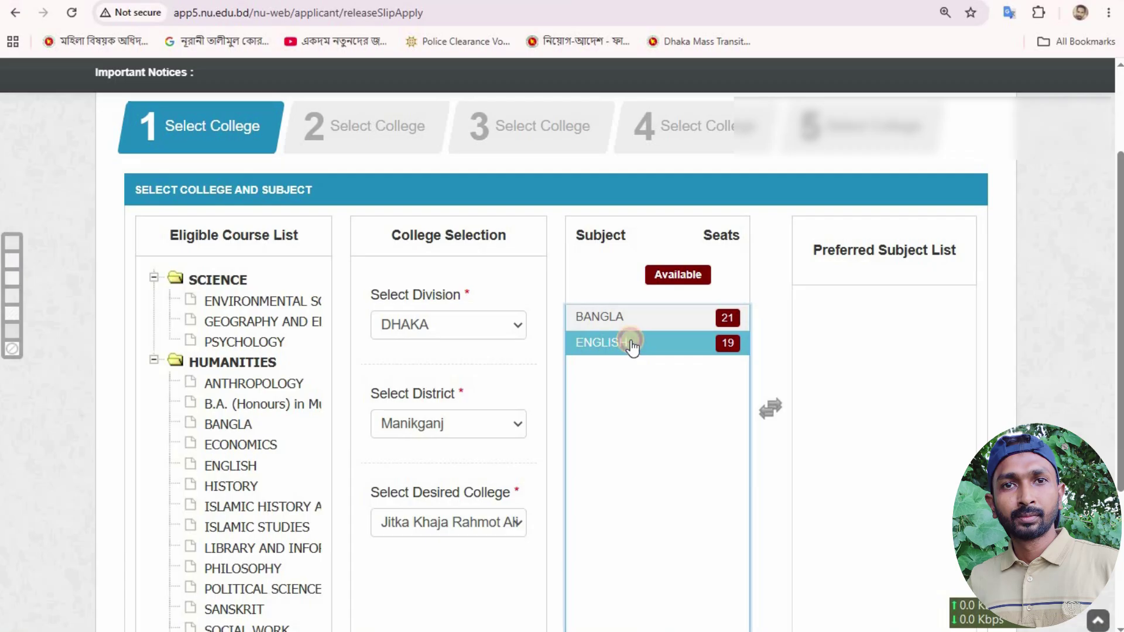
{"action": "double_click", "coordinate": [631, 345]}
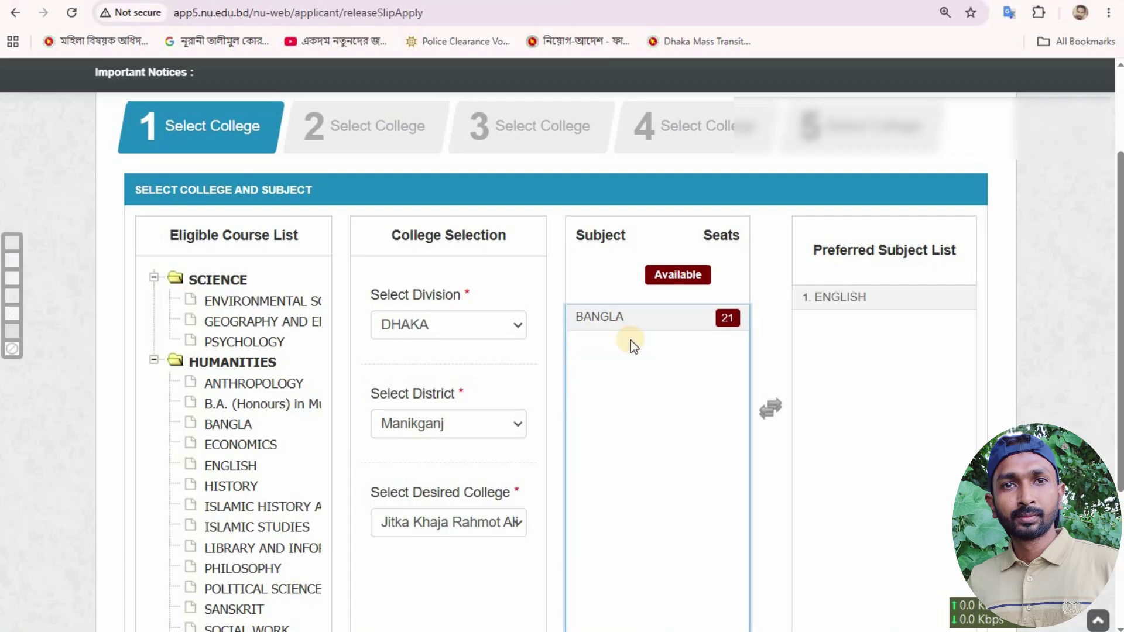
{"action": "scroll", "coordinate": [631, 339], "scroll_direction": "down", "scroll_amount": 4}
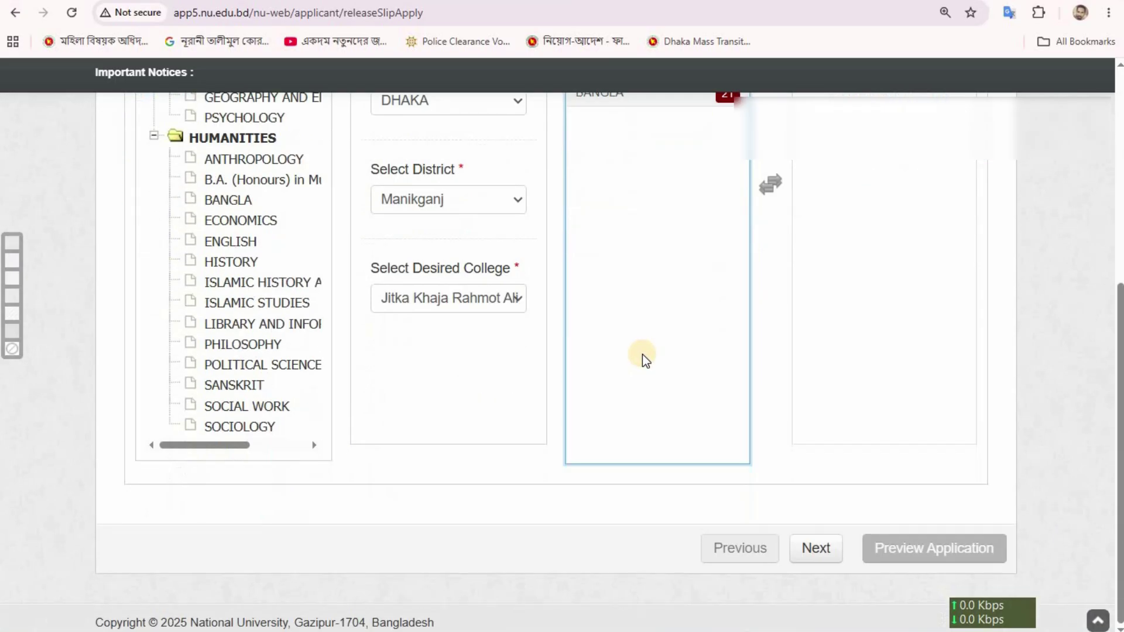
{"action": "left_click", "coordinate": [814, 550]}
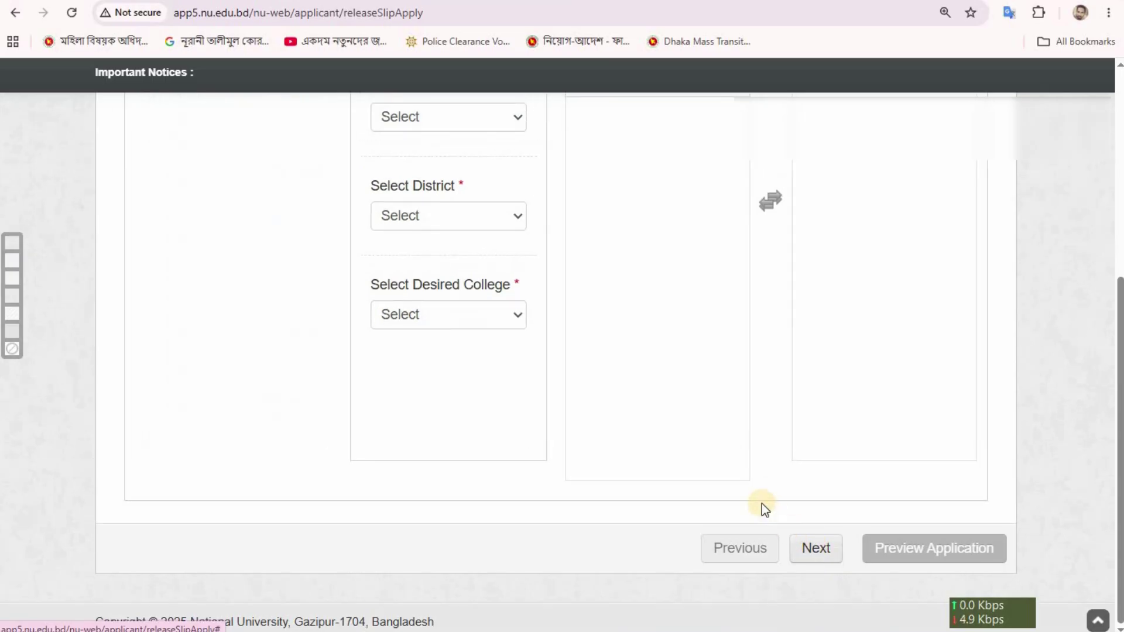
For the second college choice, select DHAKA division, Manikganj district and M. A. Rauf College.
{"action": "scroll", "coordinate": [761, 504], "scroll_direction": "up", "scroll_amount": 5}
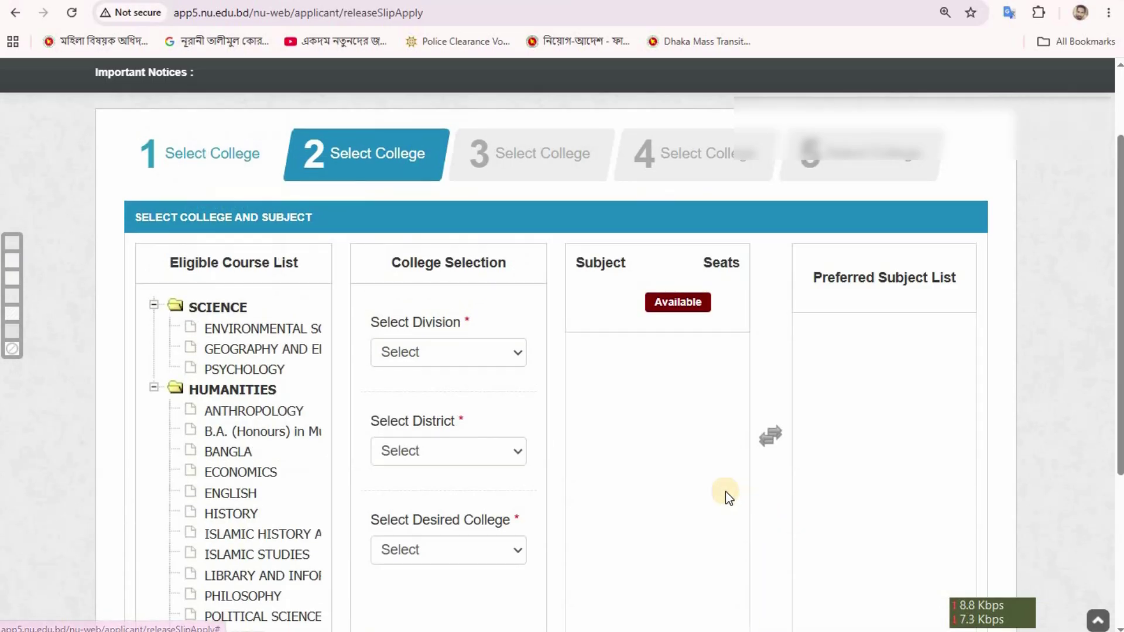
{"action": "left_click", "coordinate": [413, 353]}
{"action": "left_click", "coordinate": [415, 446]}
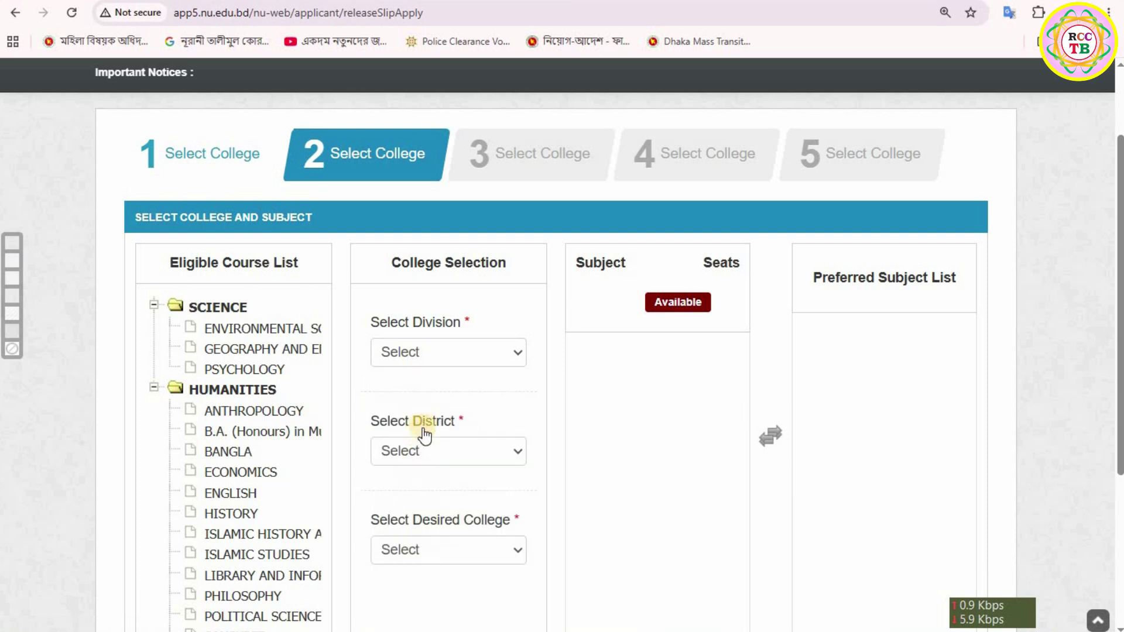
{"action": "left_click", "coordinate": [423, 452]}
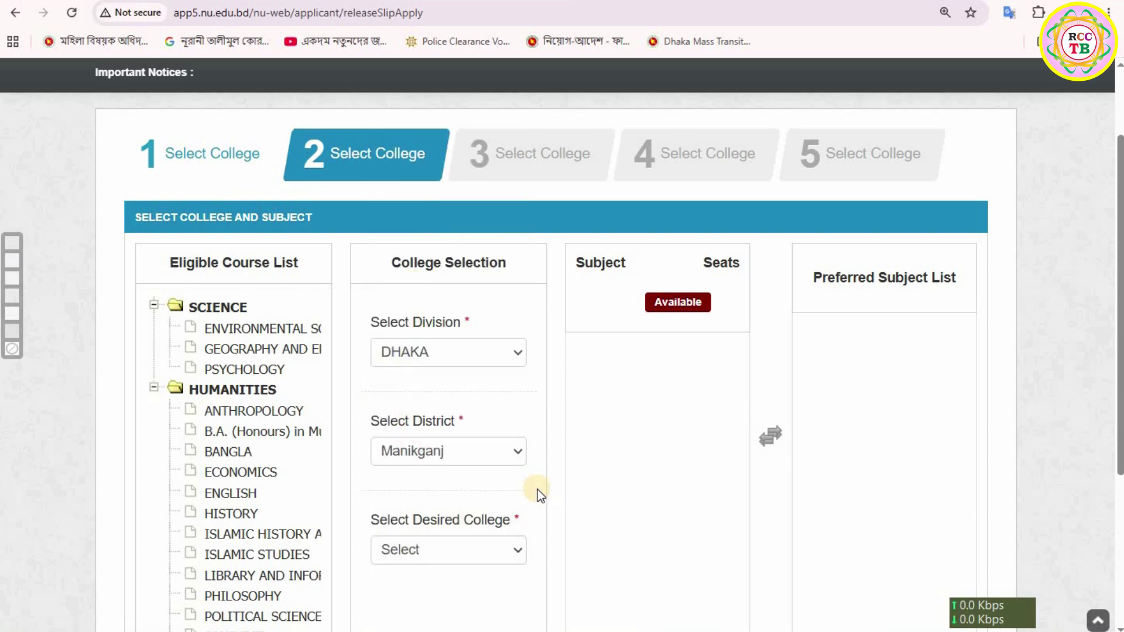
{"action": "left_click", "coordinate": [459, 555]}
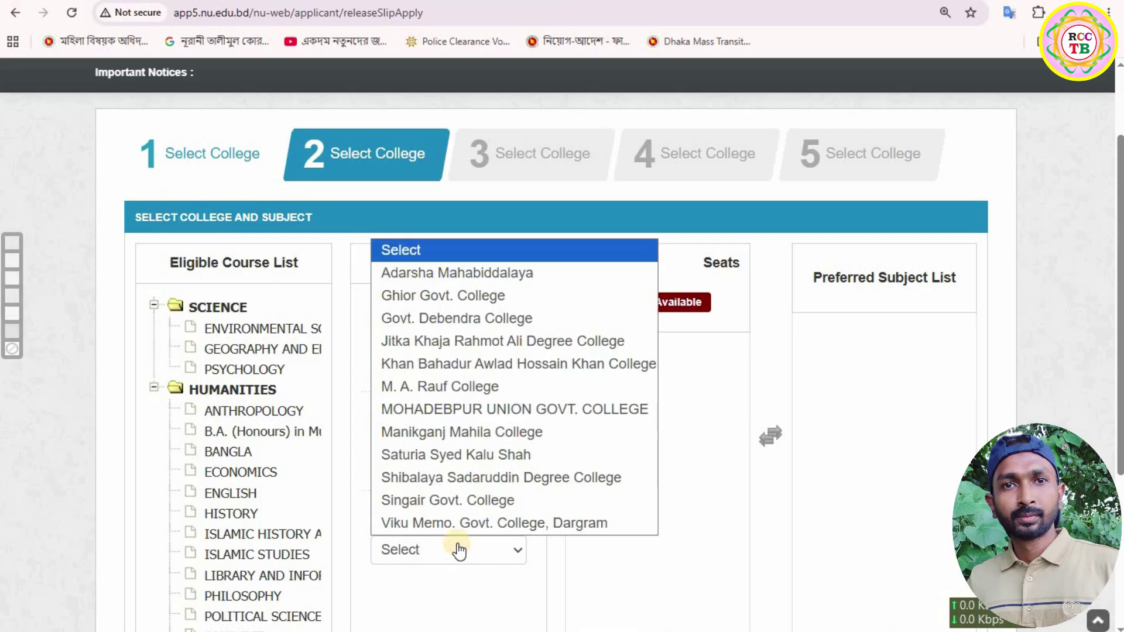
{"action": "left_click", "coordinate": [440, 387]}
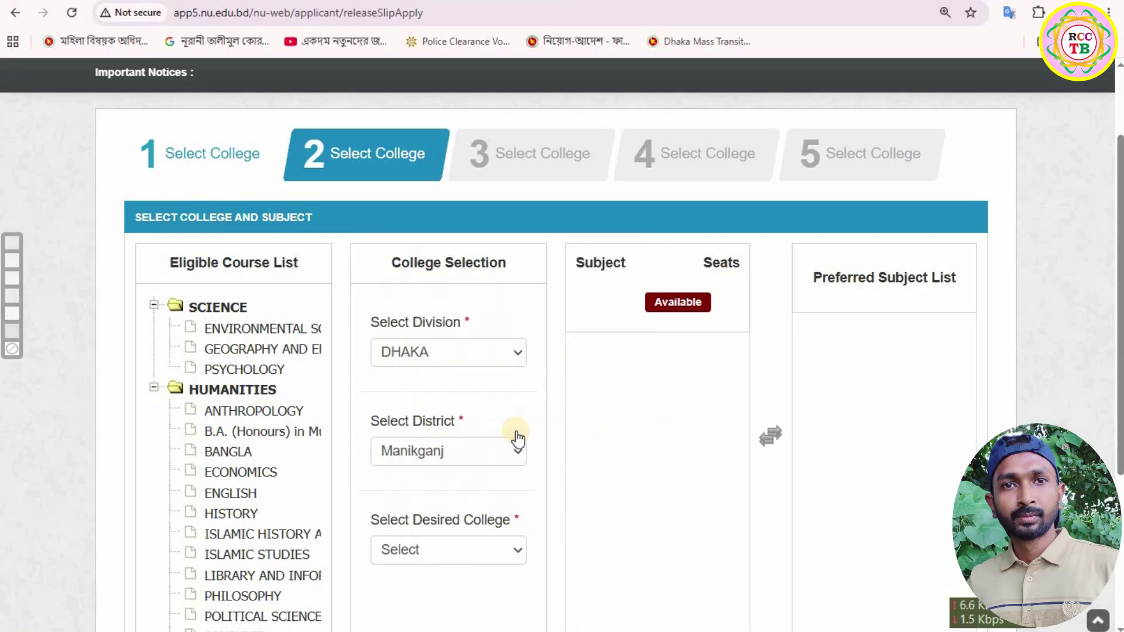
Add POLITICAL SCIENCE to the second college's preferred subject list and proceed to the third college choice.
{"action": "left_click", "coordinate": [582, 344]}
{"action": "left_click", "coordinate": [594, 370]}
{"action": "left_click", "coordinate": [618, 407]}
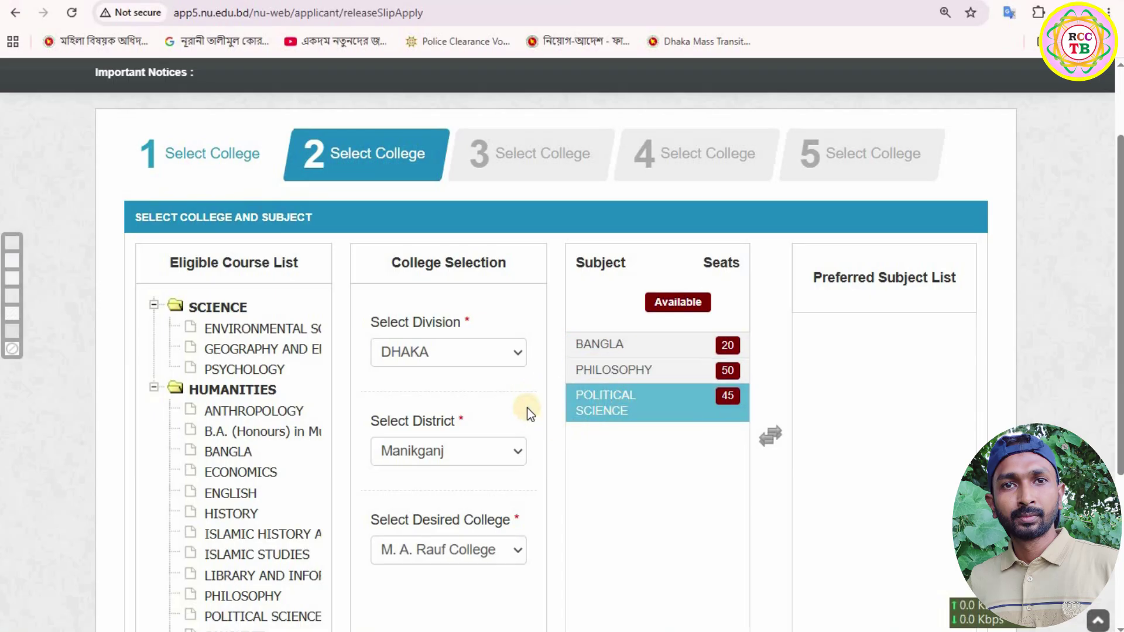
{"action": "double_click", "coordinate": [611, 406]}
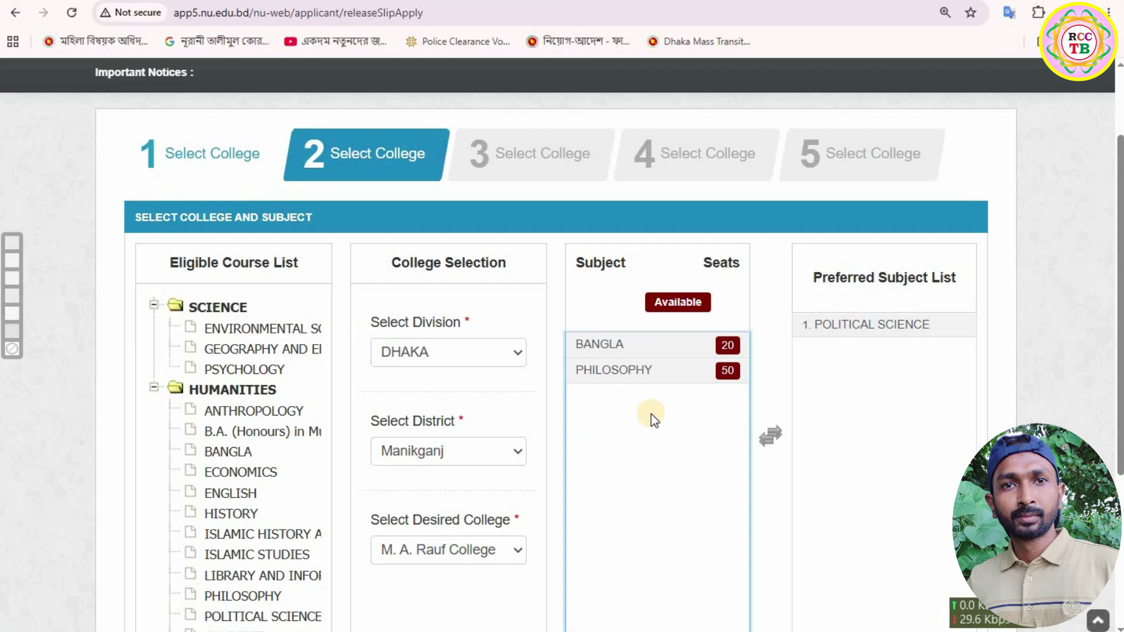
{"action": "scroll", "coordinate": [651, 417], "scroll_direction": "down", "scroll_amount": 5}
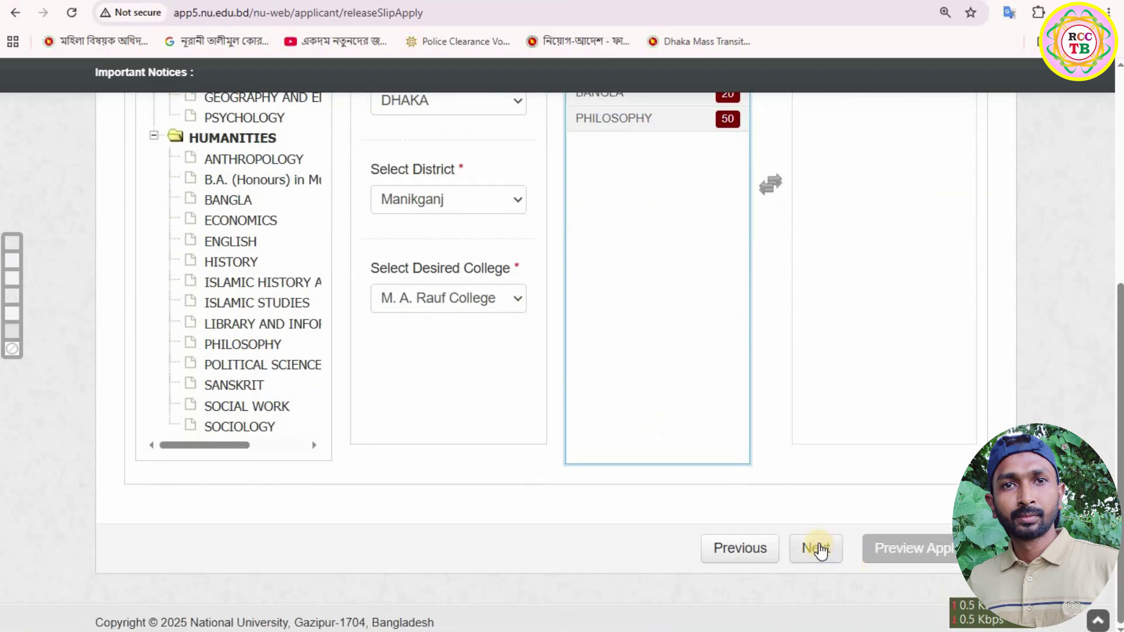
{"action": "left_click", "coordinate": [820, 550]}
For the third college choice, select DHAKA division, Manikganj district and Govt. Debendra College.
{"action": "scroll", "coordinate": [564, 458], "scroll_direction": "up", "scroll_amount": 5}
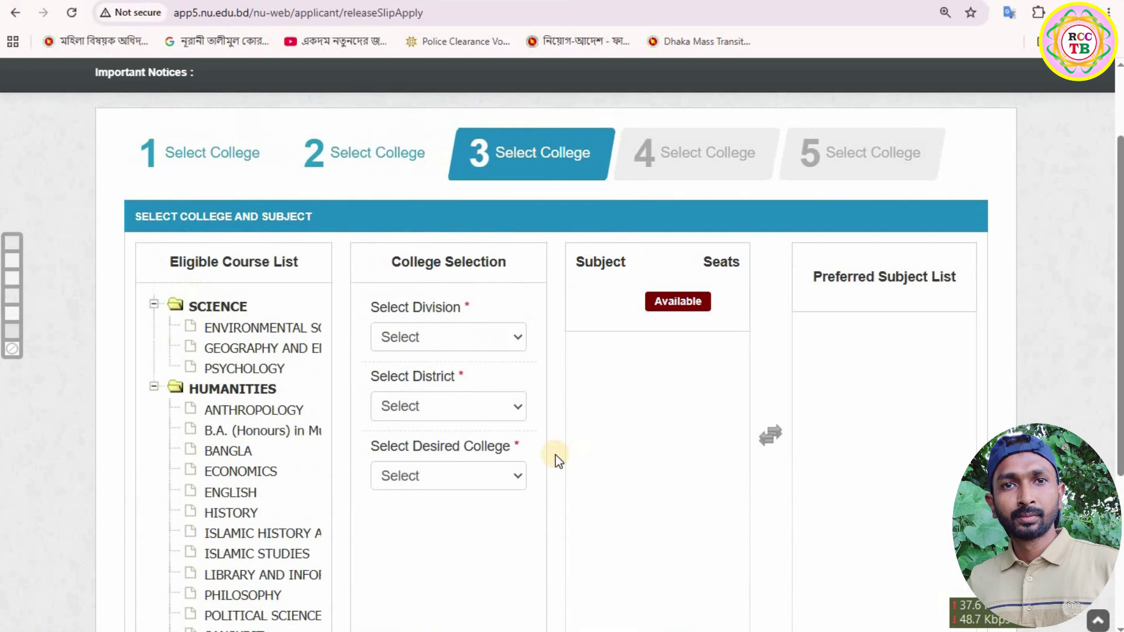
{"action": "left_click", "coordinate": [409, 336]}
{"action": "left_click", "coordinate": [404, 431]}
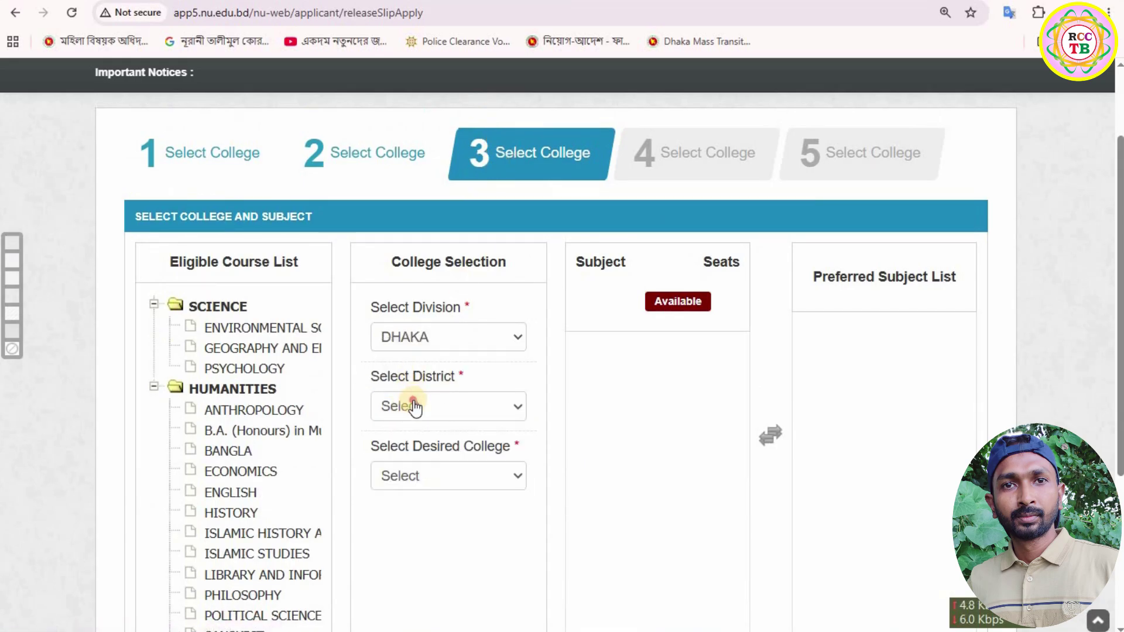
{"action": "left_click", "coordinate": [411, 405]}
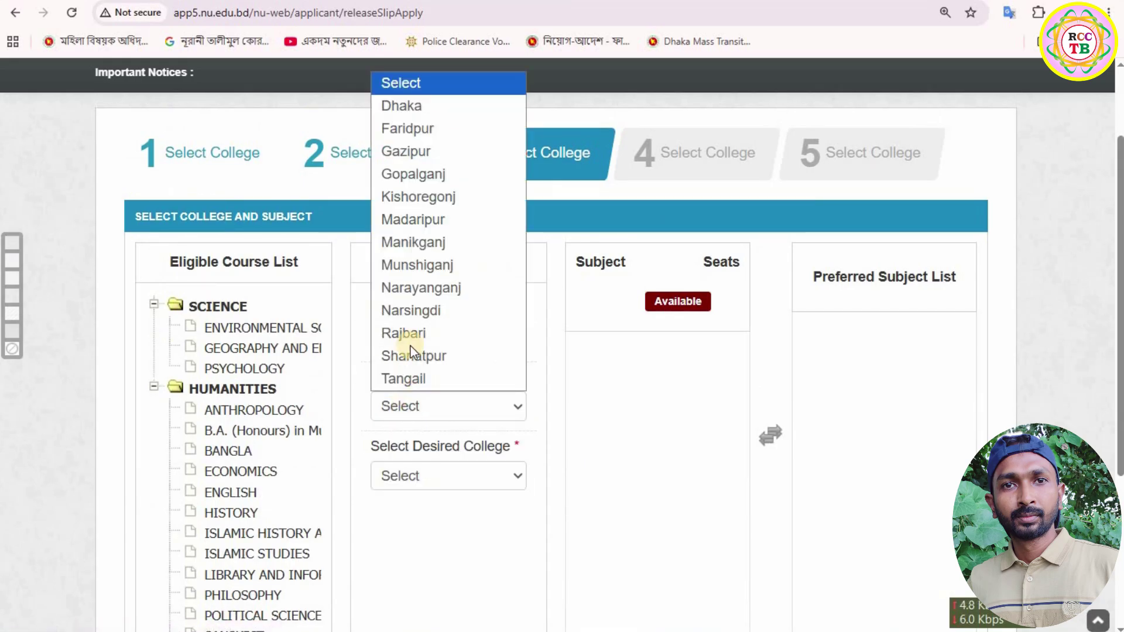
{"action": "left_click", "coordinate": [422, 245]}
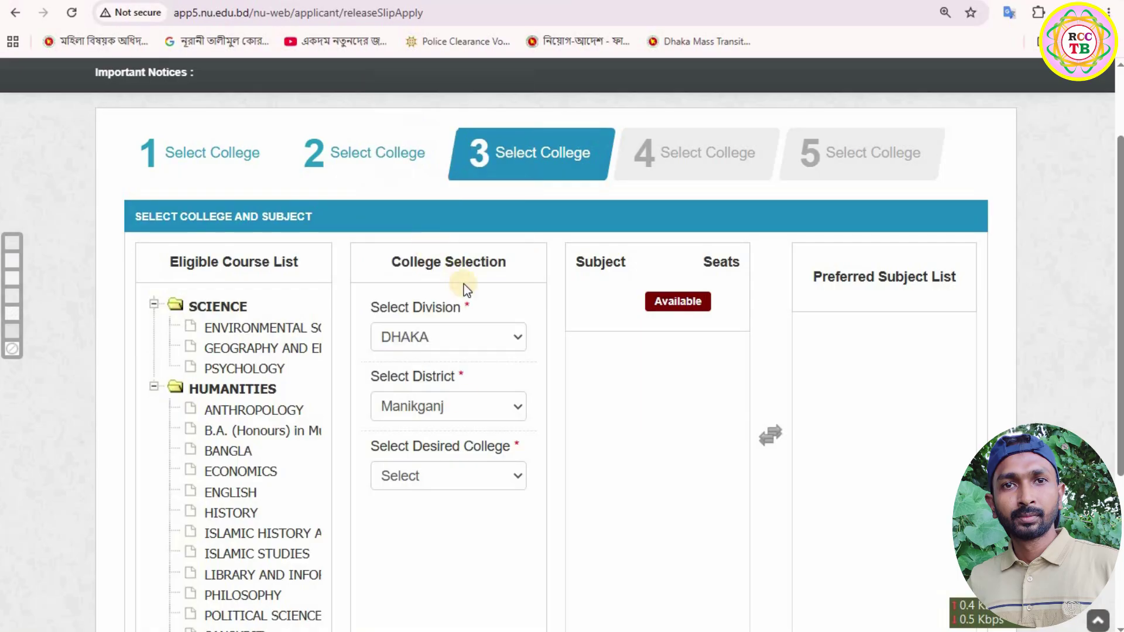
{"action": "left_click", "coordinate": [451, 479]}
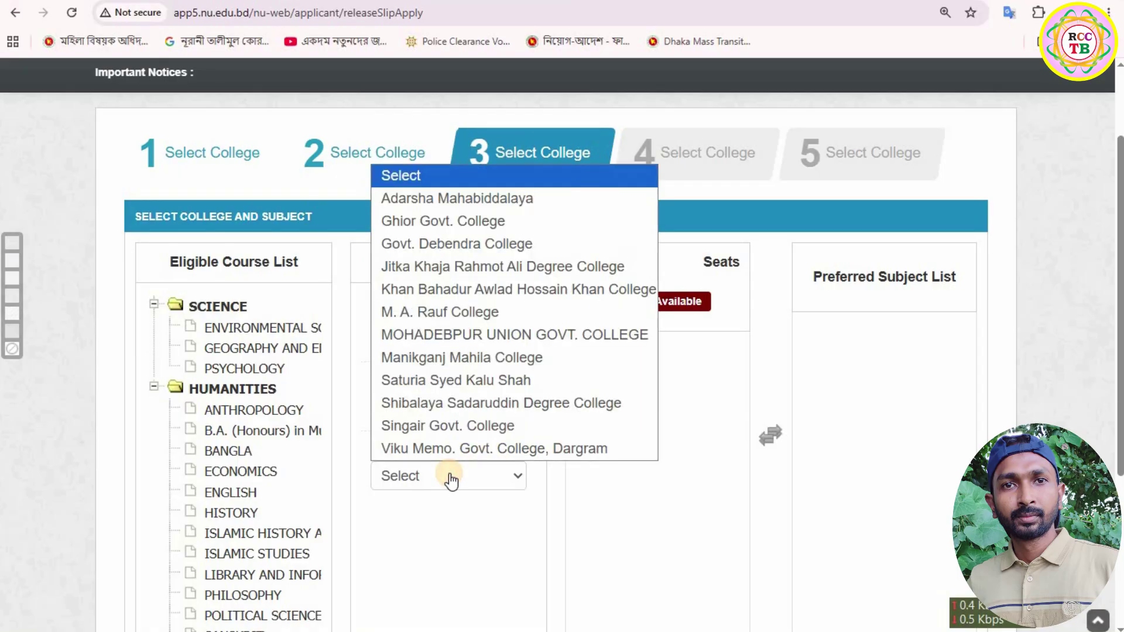
{"action": "left_click", "coordinate": [473, 245]}
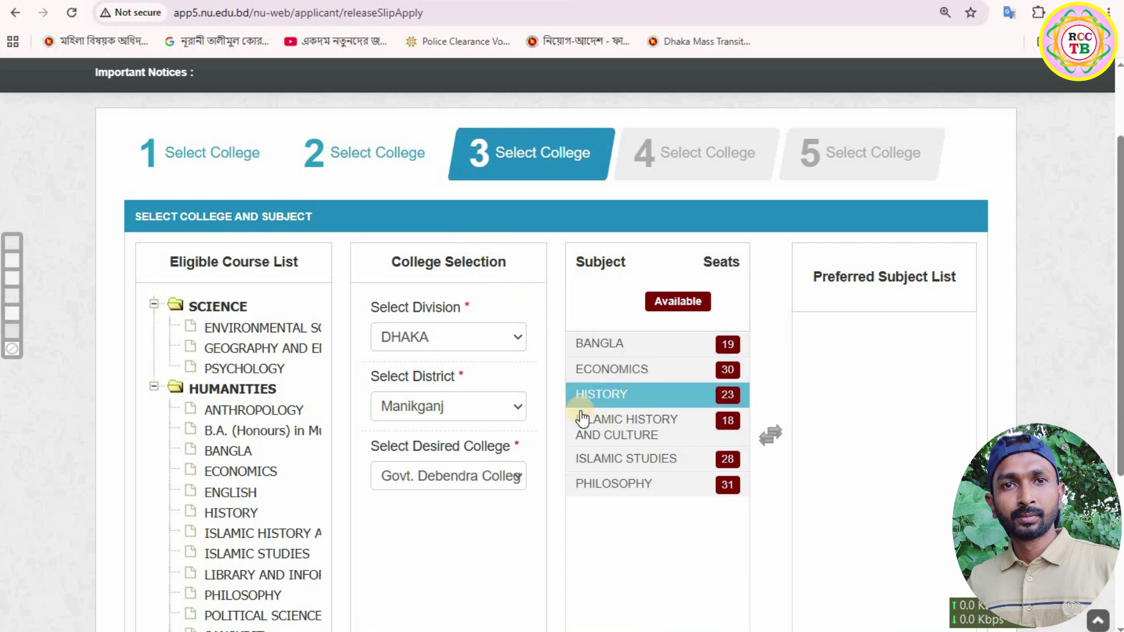
Add ECONOMICS, BANGLA, HISTORY, ISLAMIC HISTORY AND CULTURE, ISLAMIC STUDIES and PHILOSOPHY to the third college's preferred subject list and proceed to the fourth college choice.
{"action": "left_click", "coordinate": [606, 485]}
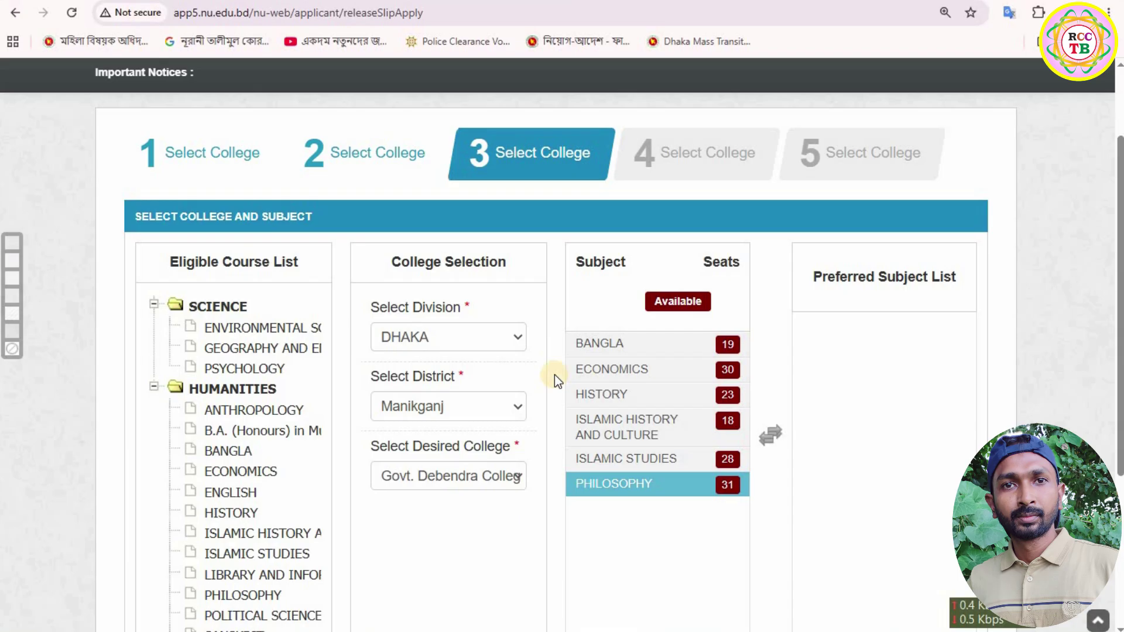
{"action": "left_click", "coordinate": [649, 344]}
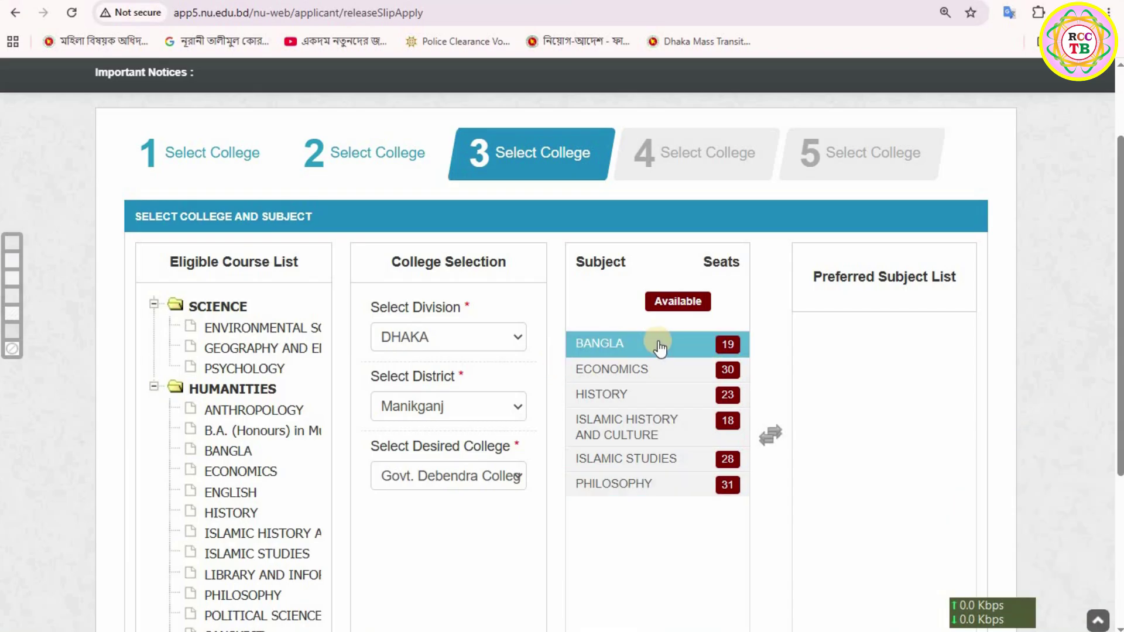
{"action": "left_click", "coordinate": [649, 369]}
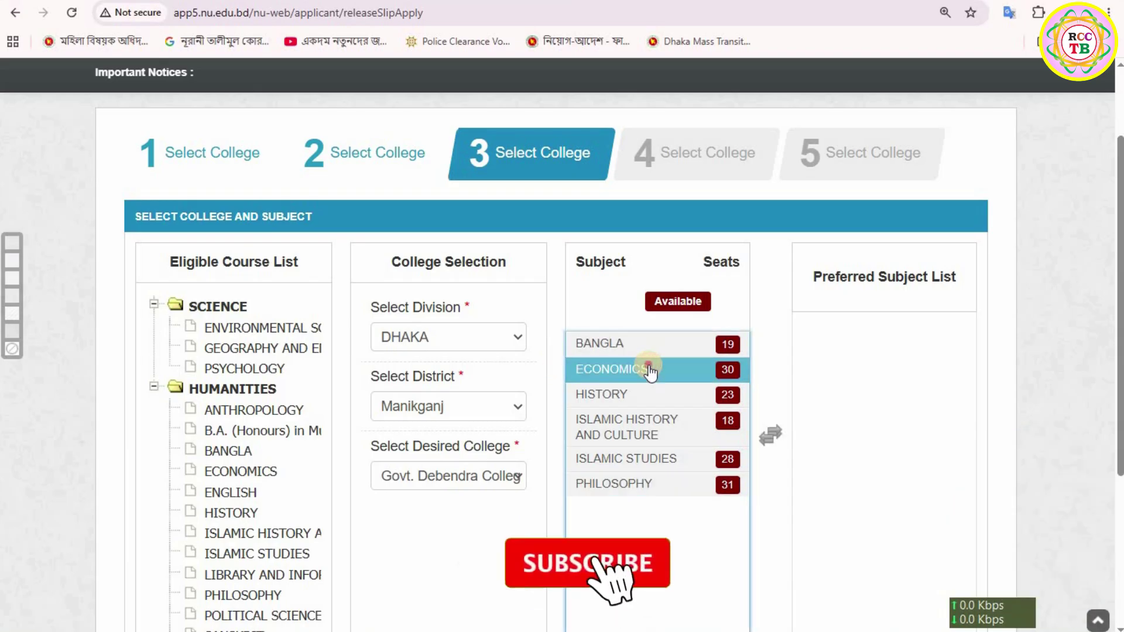
{"action": "double_click", "coordinate": [649, 369]}
{"action": "left_click", "coordinate": [653, 350]}
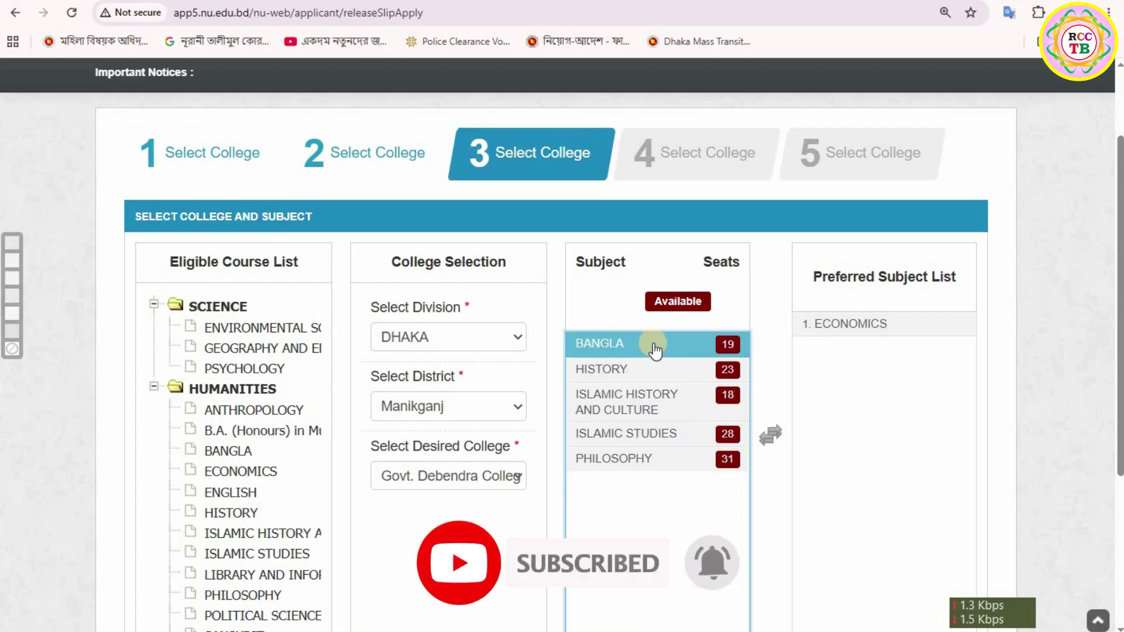
{"action": "double_click", "coordinate": [655, 348]}
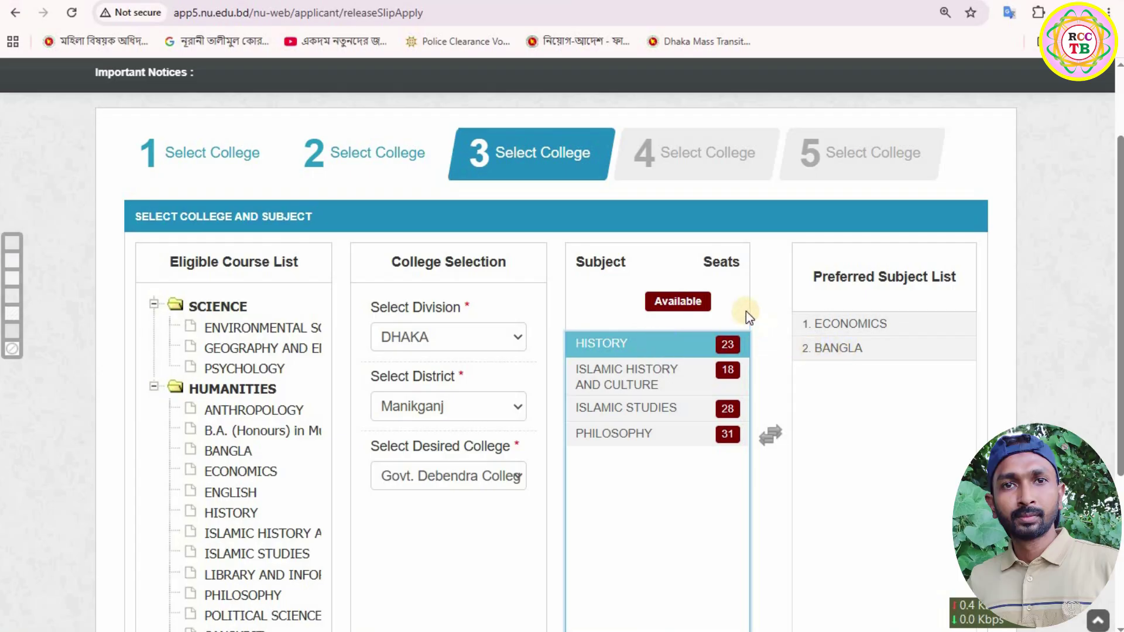
{"action": "double_click", "coordinate": [639, 348]}
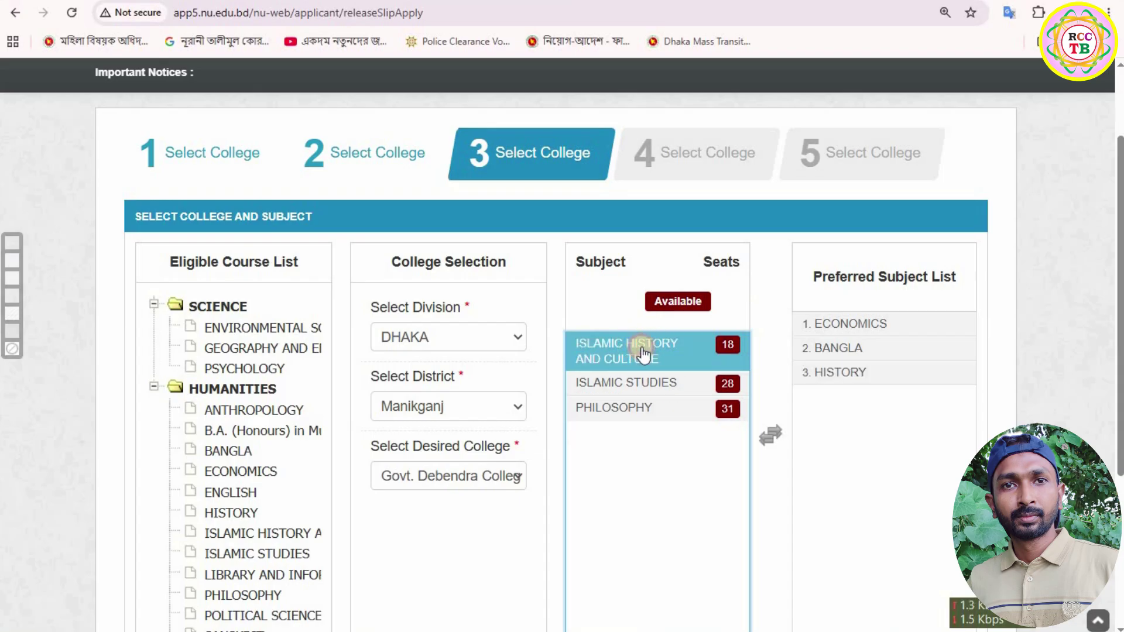
{"action": "double_click", "coordinate": [644, 353]}
{"action": "double_click", "coordinate": [640, 347]}
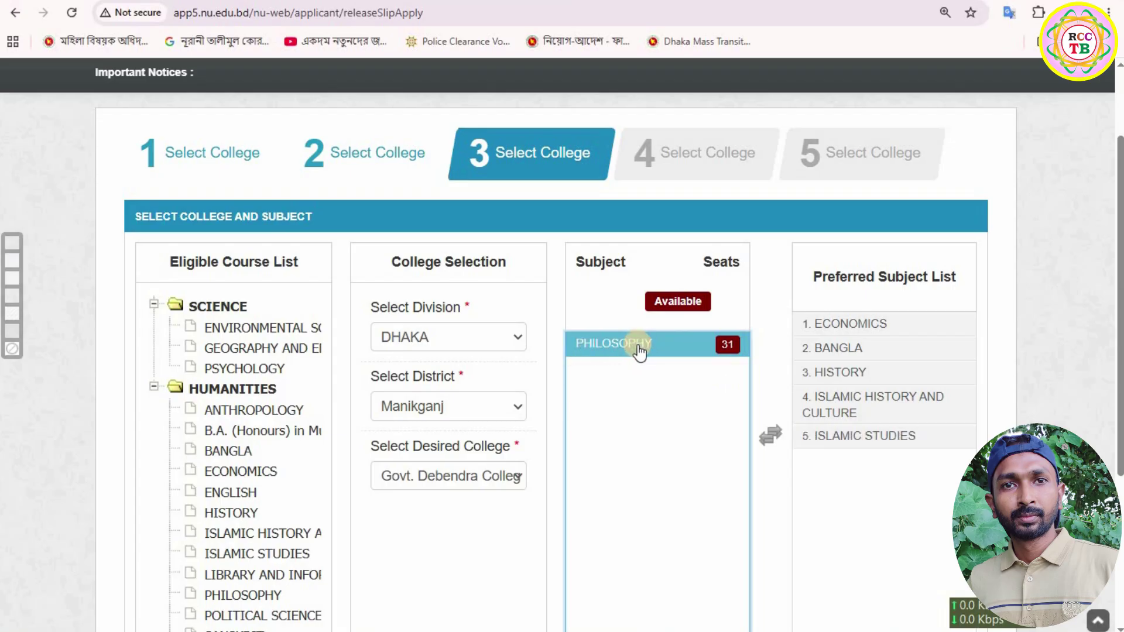
{"action": "double_click", "coordinate": [639, 347]}
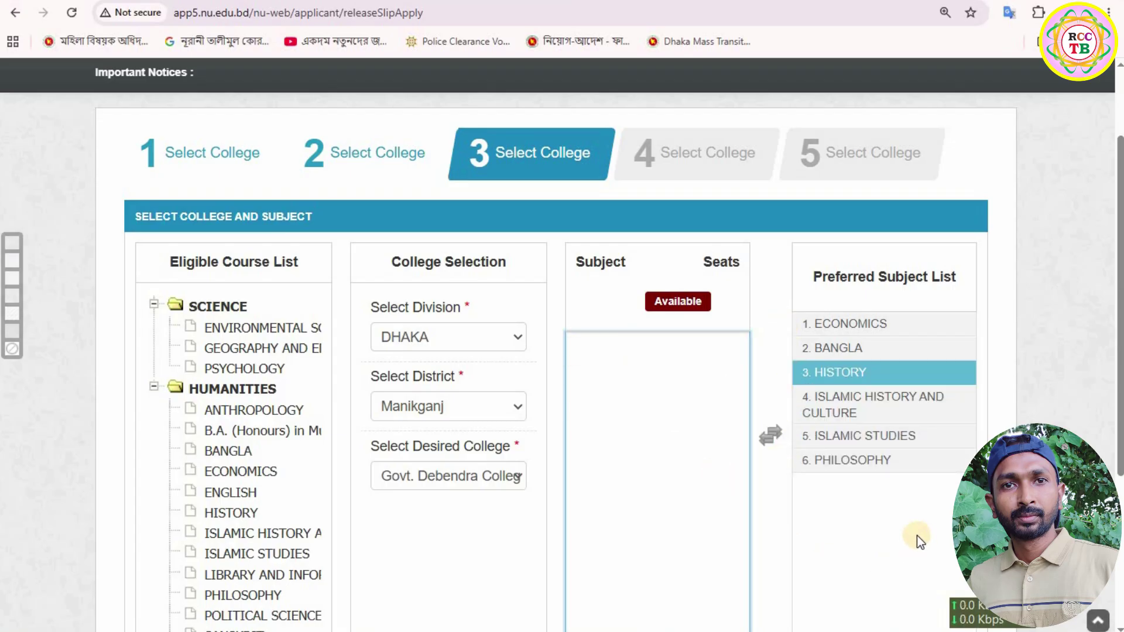
{"action": "scroll", "coordinate": [917, 535], "scroll_direction": "down", "scroll_amount": 4}
{"action": "left_click", "coordinate": [813, 557]}
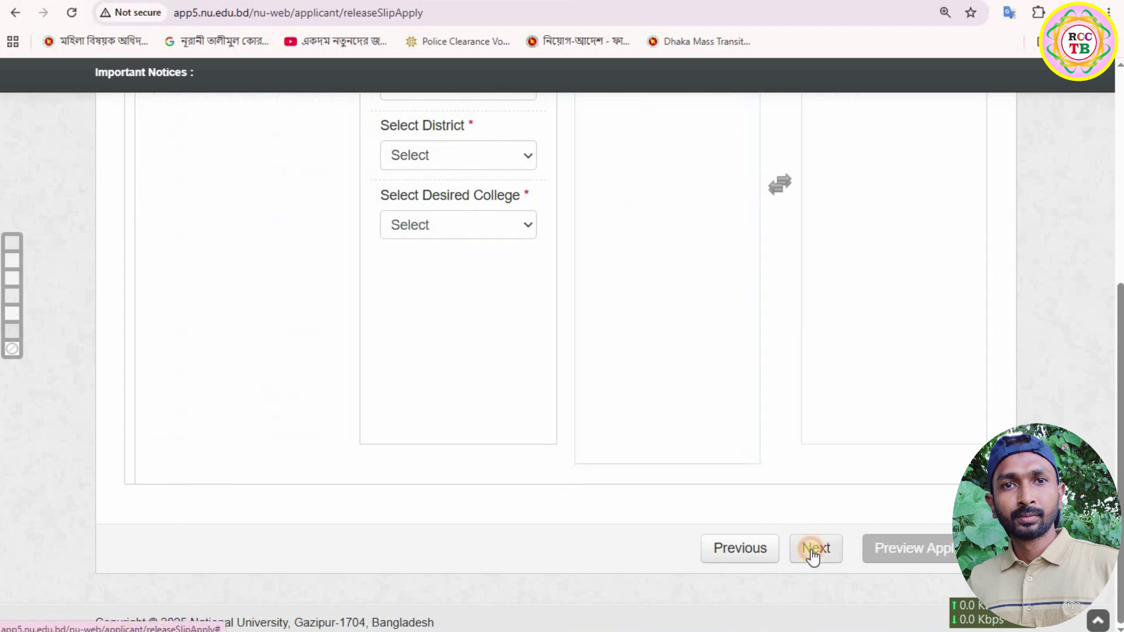
For the fourth college choice, select DHAKA division, Manikganj district and Manikganj Mahila College.
{"action": "scroll", "coordinate": [737, 528], "scroll_direction": "up", "scroll_amount": 4}
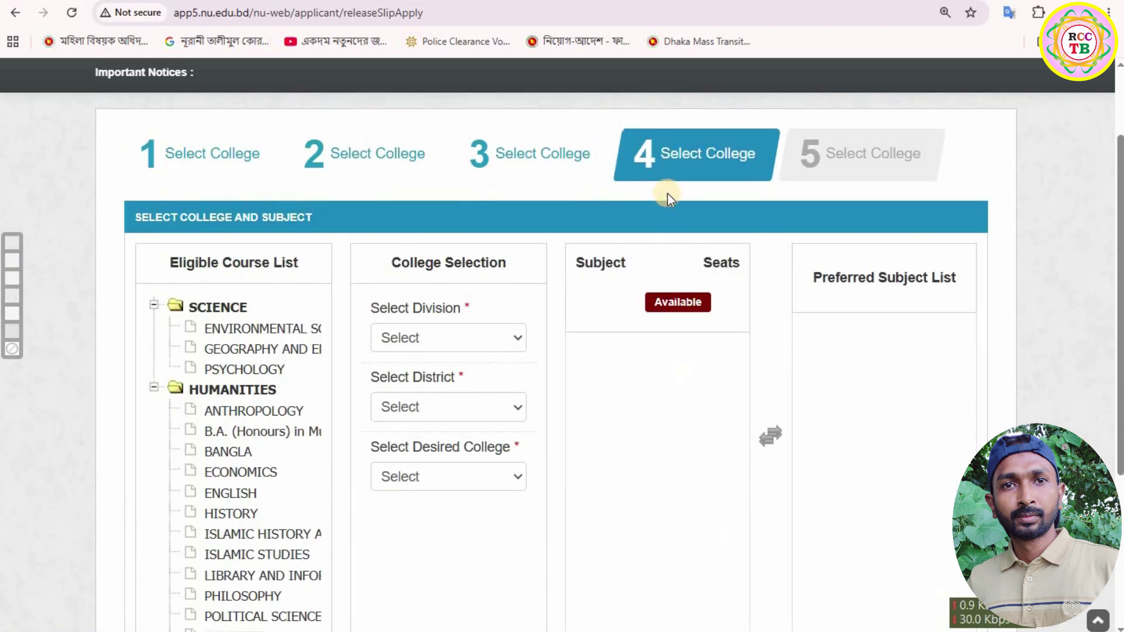
{"action": "left_click", "coordinate": [425, 333]}
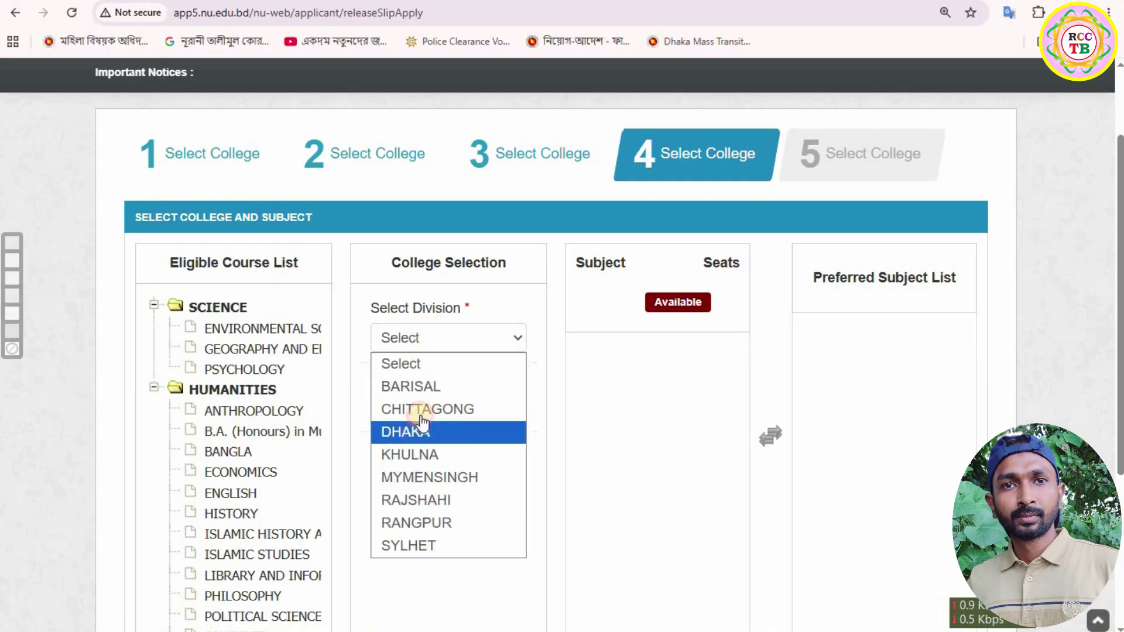
{"action": "left_click", "coordinate": [412, 429]}
{"action": "left_click", "coordinate": [426, 406]}
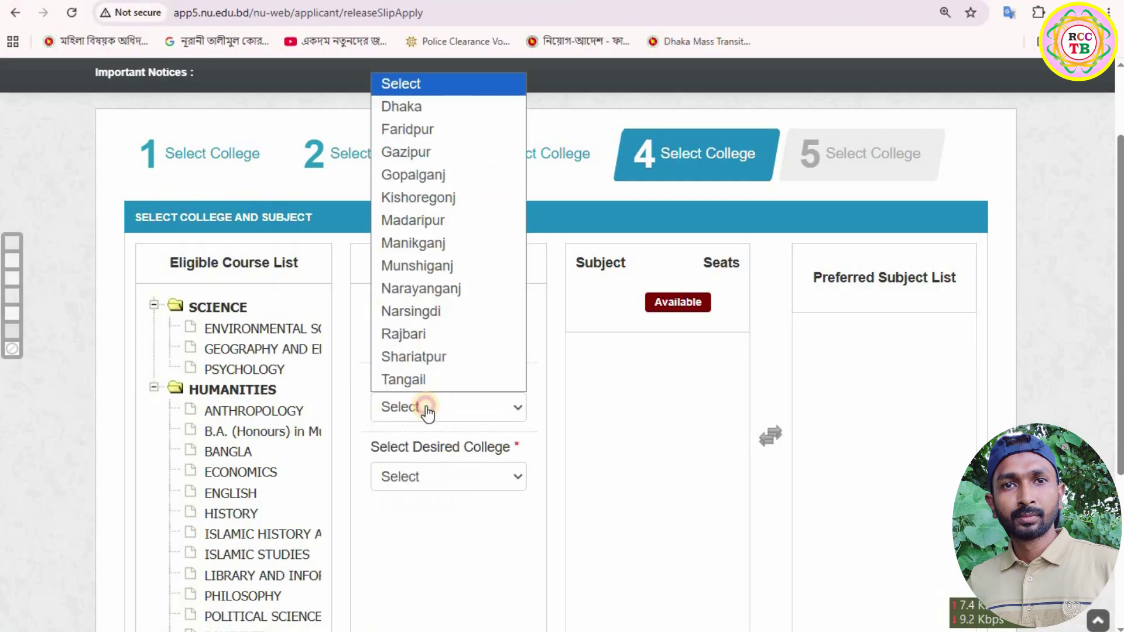
{"action": "left_click", "coordinate": [426, 243]}
{"action": "scroll", "coordinate": [468, 433], "scroll_direction": "down", "scroll_amount": 1}
{"action": "scroll", "coordinate": [460, 439], "scroll_direction": "down", "scroll_amount": 1}
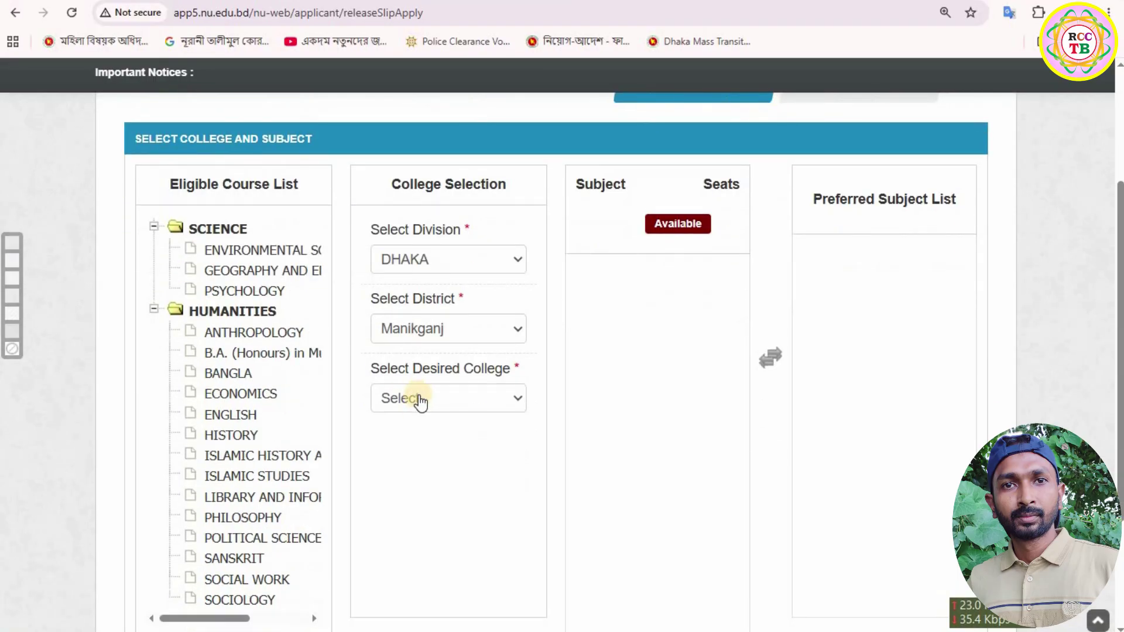
{"action": "left_click", "coordinate": [417, 400]}
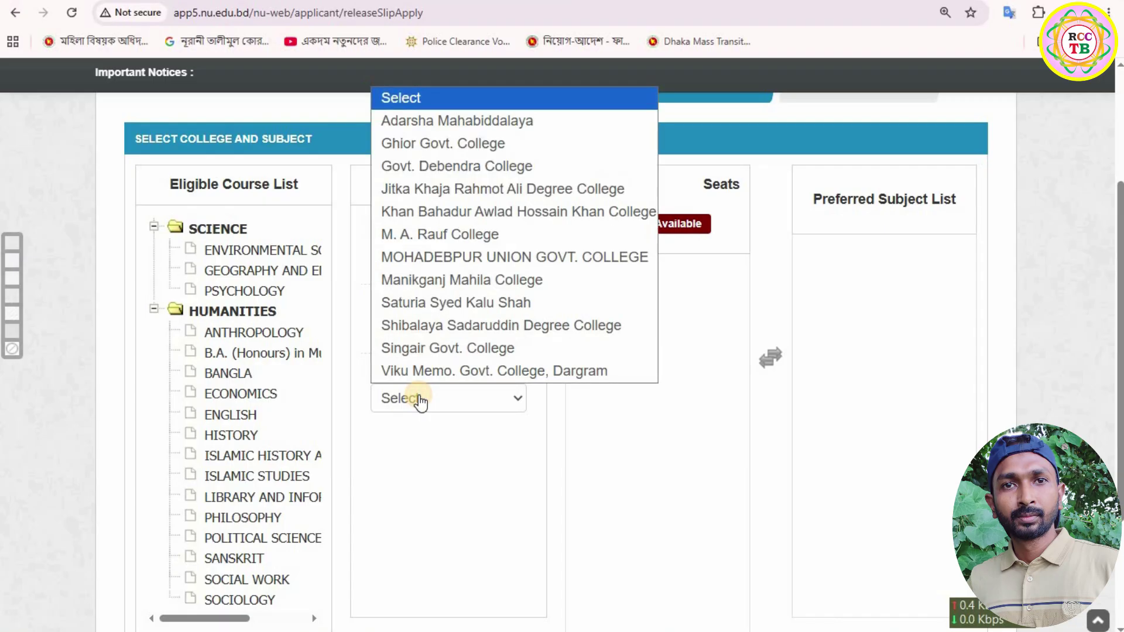
{"action": "left_click", "coordinate": [444, 281]}
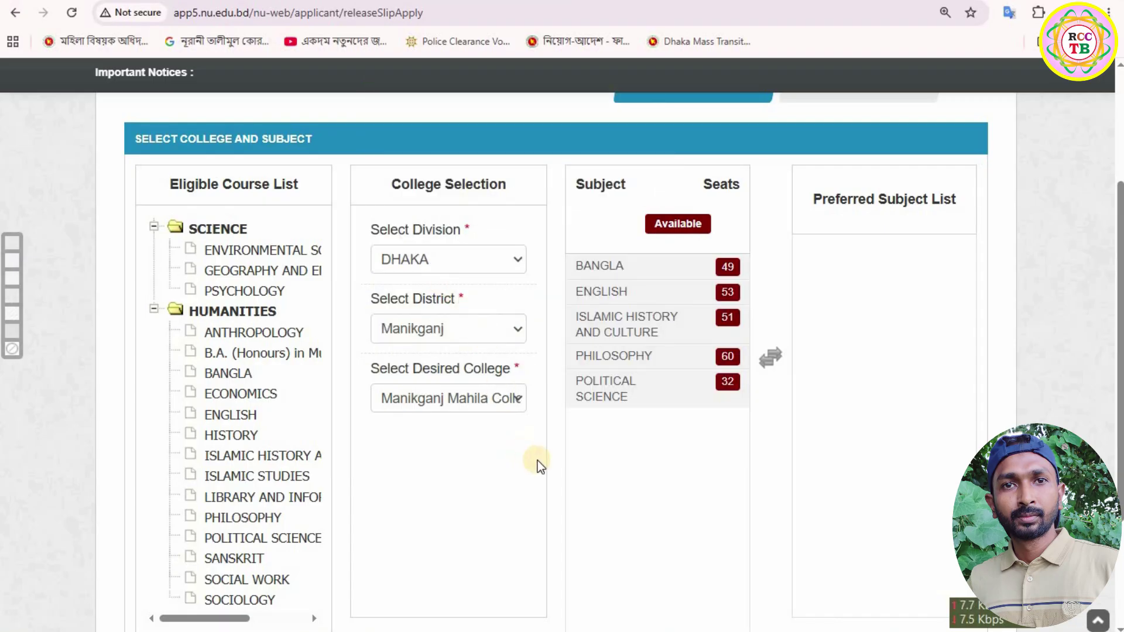
Add ENGLISH and POLITICAL SCIENCE to the fourth college's preferred subject list and proceed to the fifth college choice.
{"action": "double_click", "coordinate": [595, 292]}
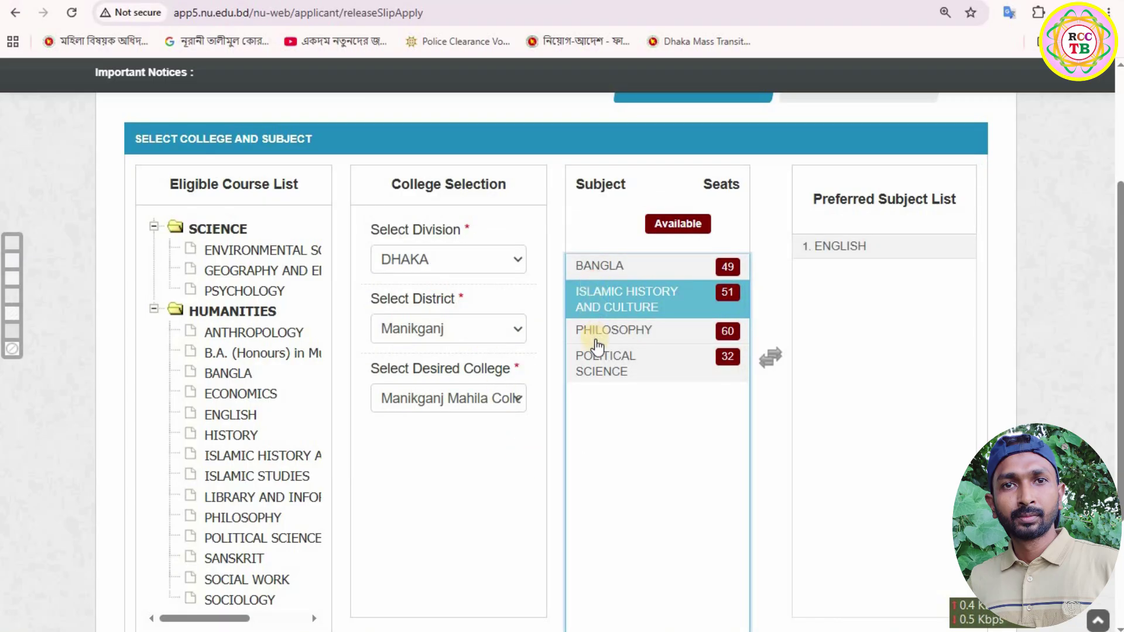
{"action": "left_click", "coordinate": [596, 377]}
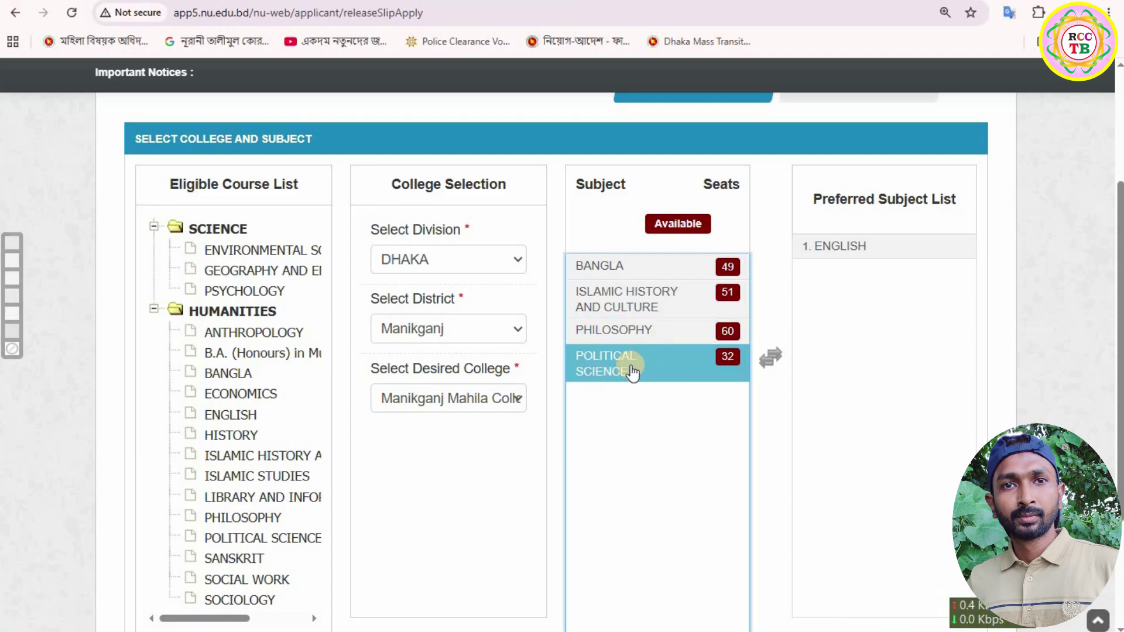
{"action": "left_click_drag", "start_coordinate": [630, 364], "coordinate": [807, 399]}
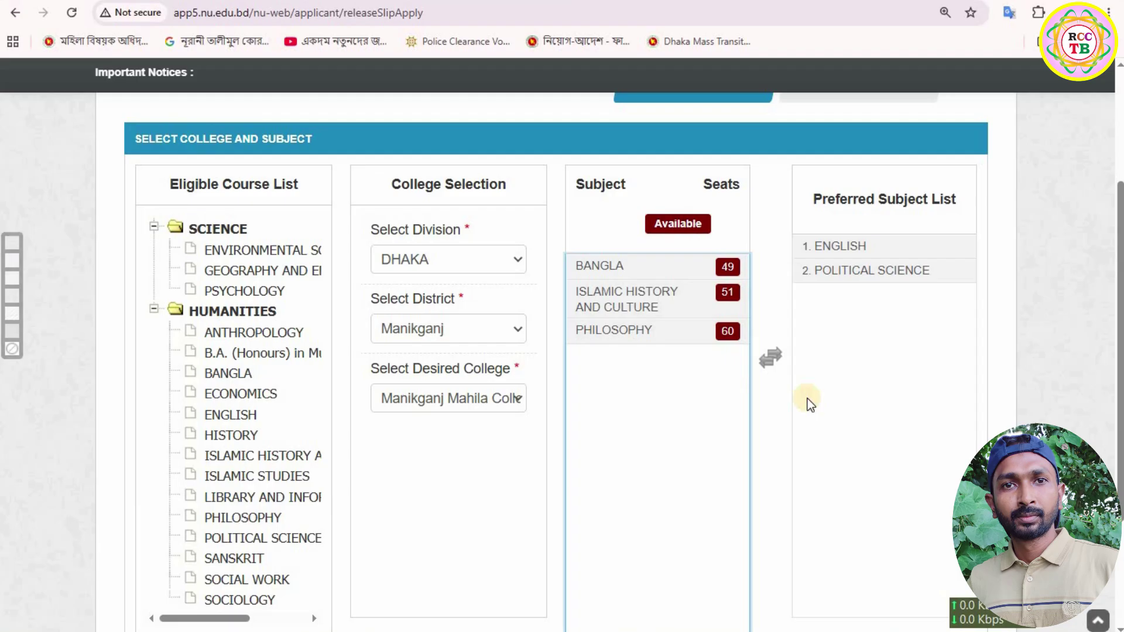
{"action": "scroll", "coordinate": [853, 405], "scroll_direction": "down", "scroll_amount": 3}
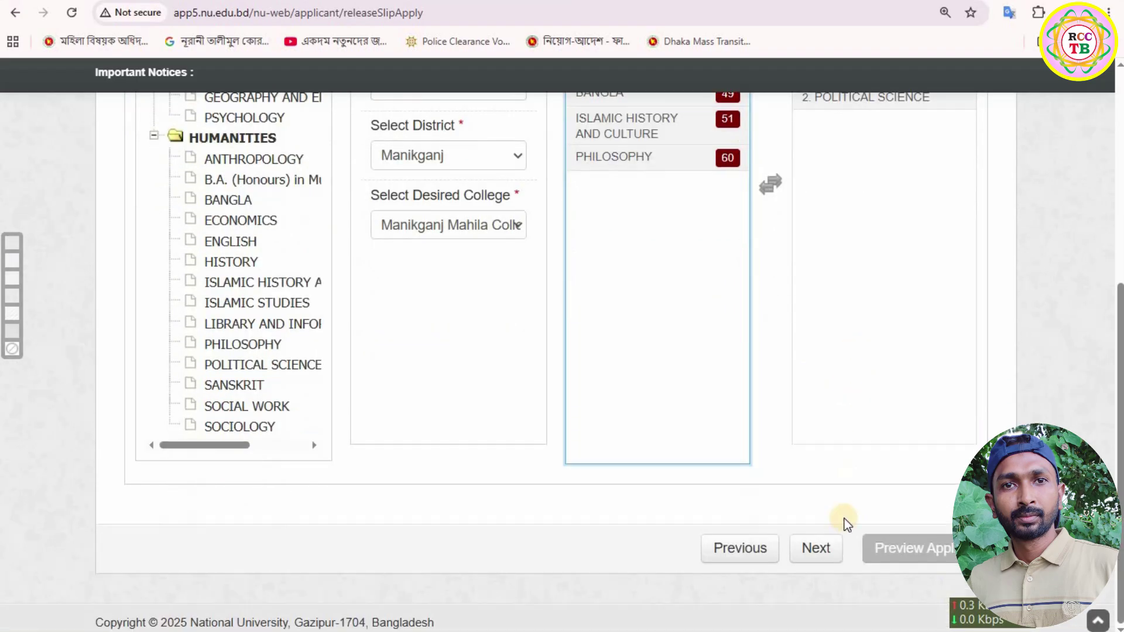
{"action": "left_click", "coordinate": [821, 550]}
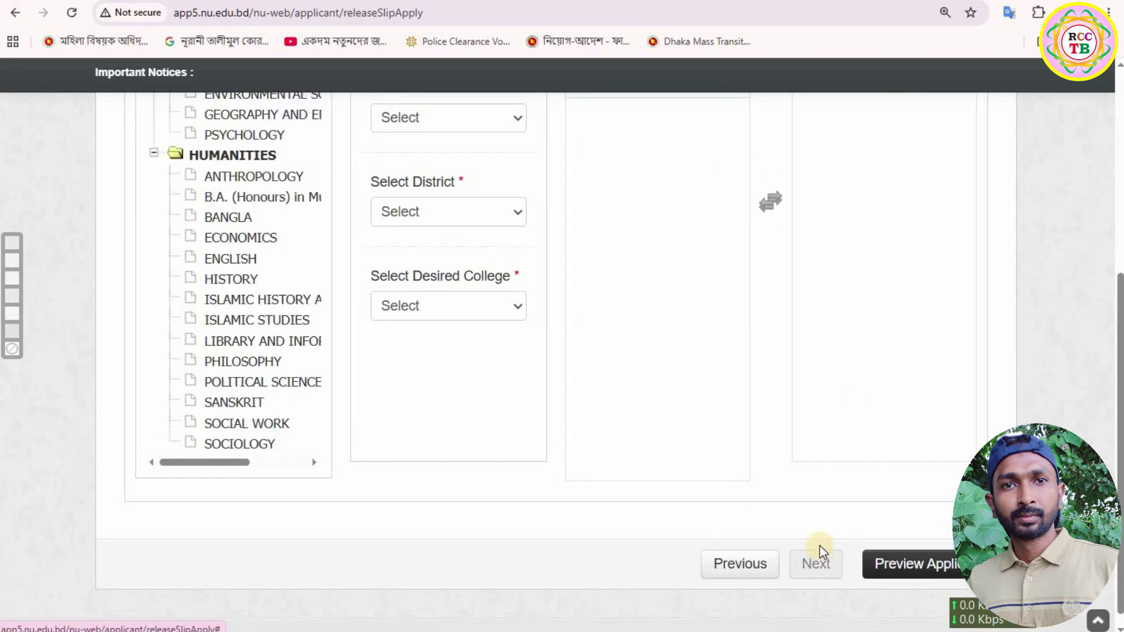
For the fifth college choice, select DHAKA division, Manikganj district and Khan Bahadur Awlad Hossain Khan College.
{"action": "scroll", "coordinate": [769, 511], "scroll_direction": "up", "scroll_amount": 4}
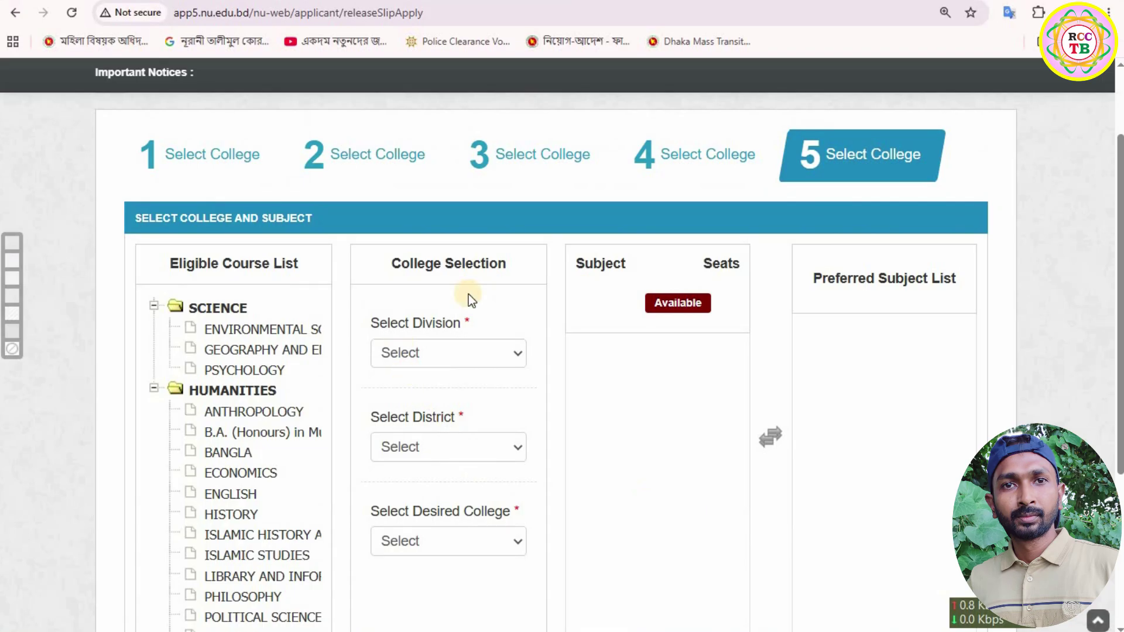
{"action": "left_click", "coordinate": [414, 352]}
{"action": "left_click", "coordinate": [409, 447]}
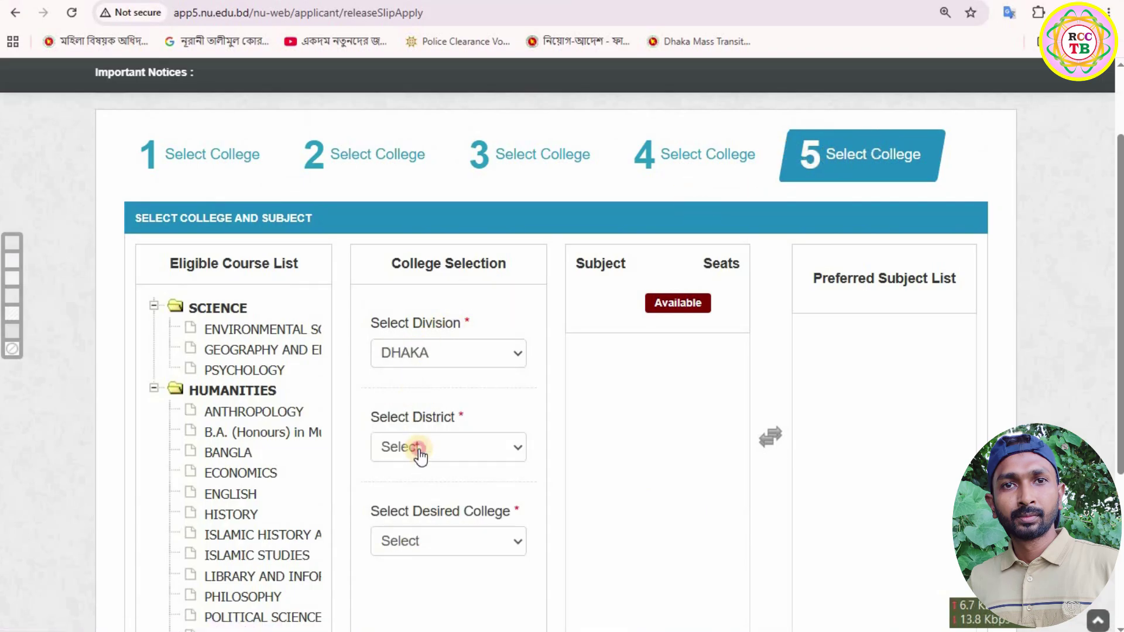
{"action": "left_click", "coordinate": [418, 448]}
{"action": "left_click", "coordinate": [431, 283]}
{"action": "scroll", "coordinate": [517, 408], "scroll_direction": "down", "scroll_amount": 3}
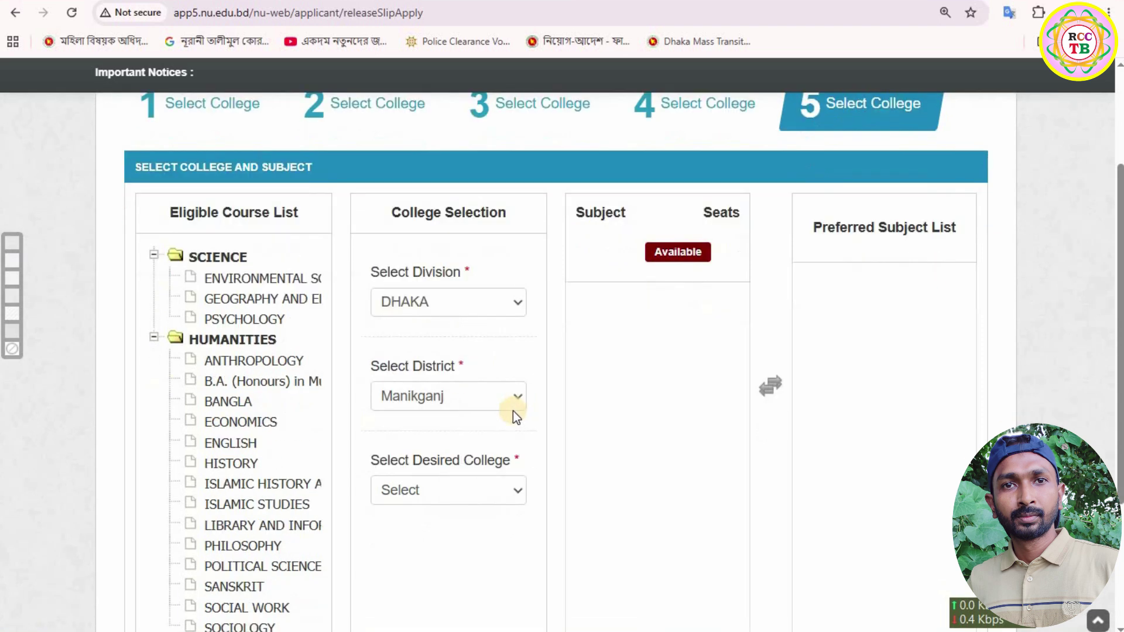
{"action": "left_click", "coordinate": [414, 389]}
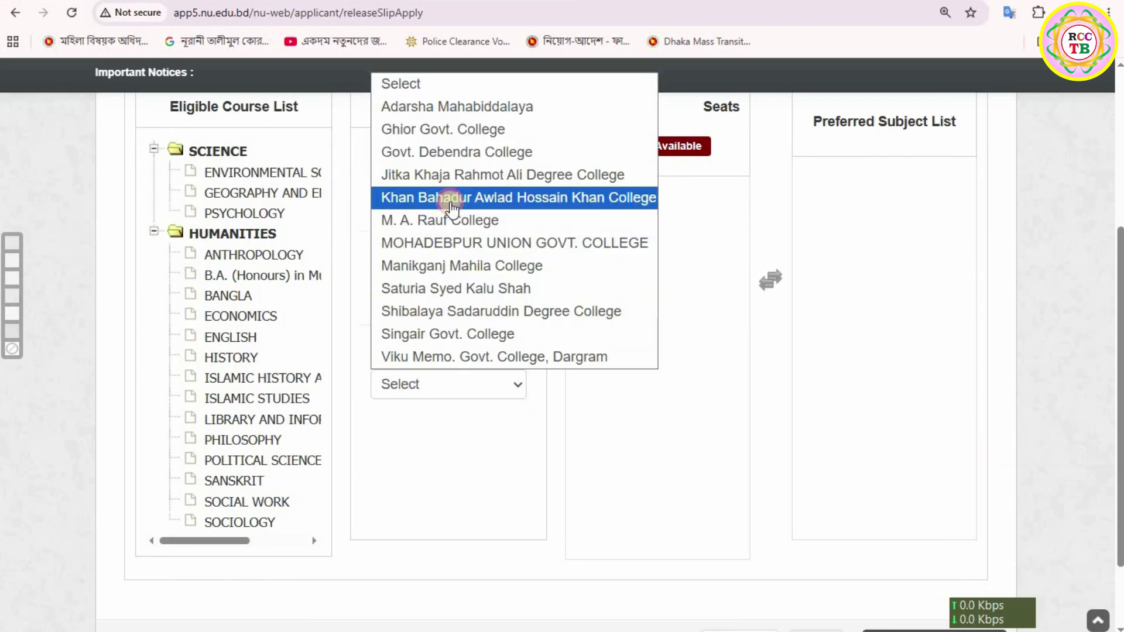
{"action": "left_click", "coordinate": [447, 199]}
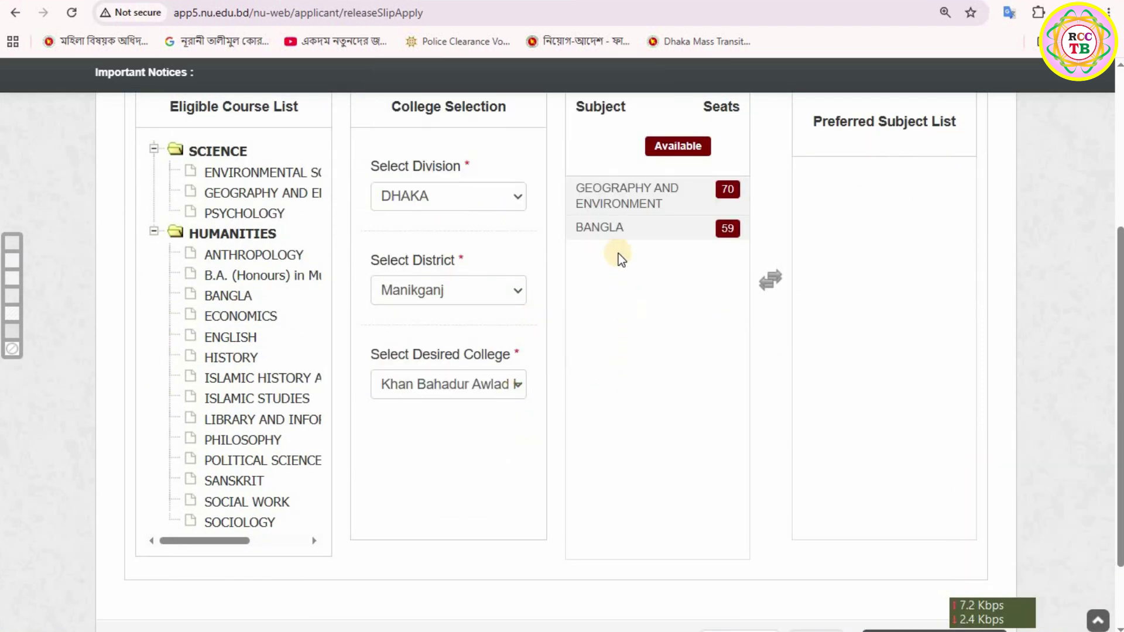
Add BANGLA and GEOGRAPHY AND ENVIRONMENT, in that order, to the fifth college's preferred subject list.
{"action": "left_click", "coordinate": [615, 235]}
{"action": "double_click", "coordinate": [614, 235]}
{"action": "left_click", "coordinate": [623, 206]}
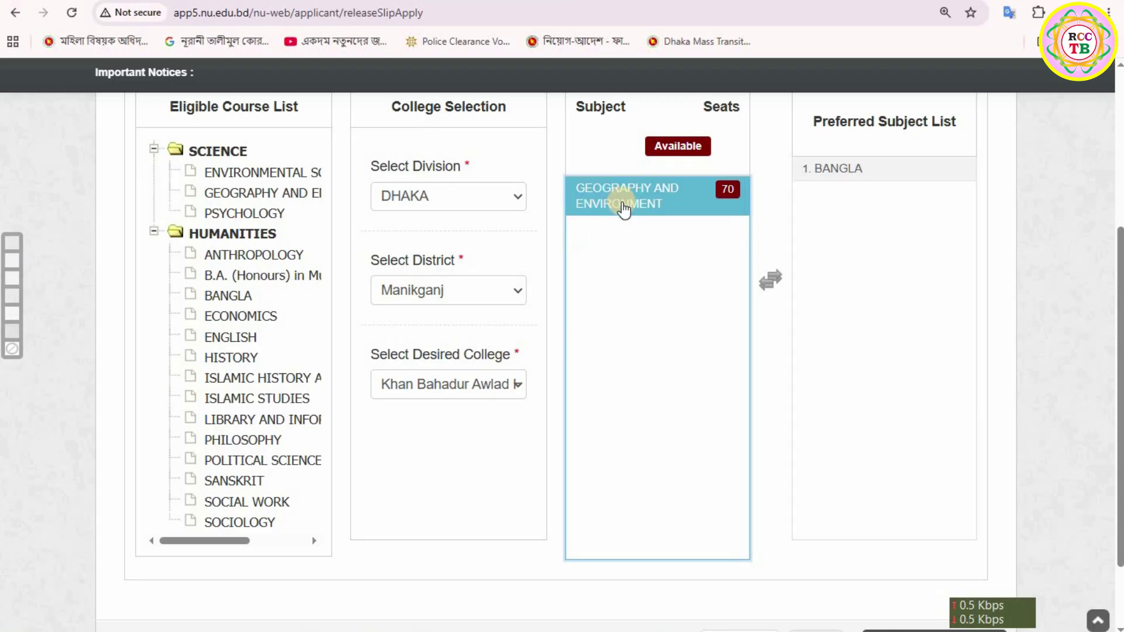
{"action": "double_click", "coordinate": [624, 206]}
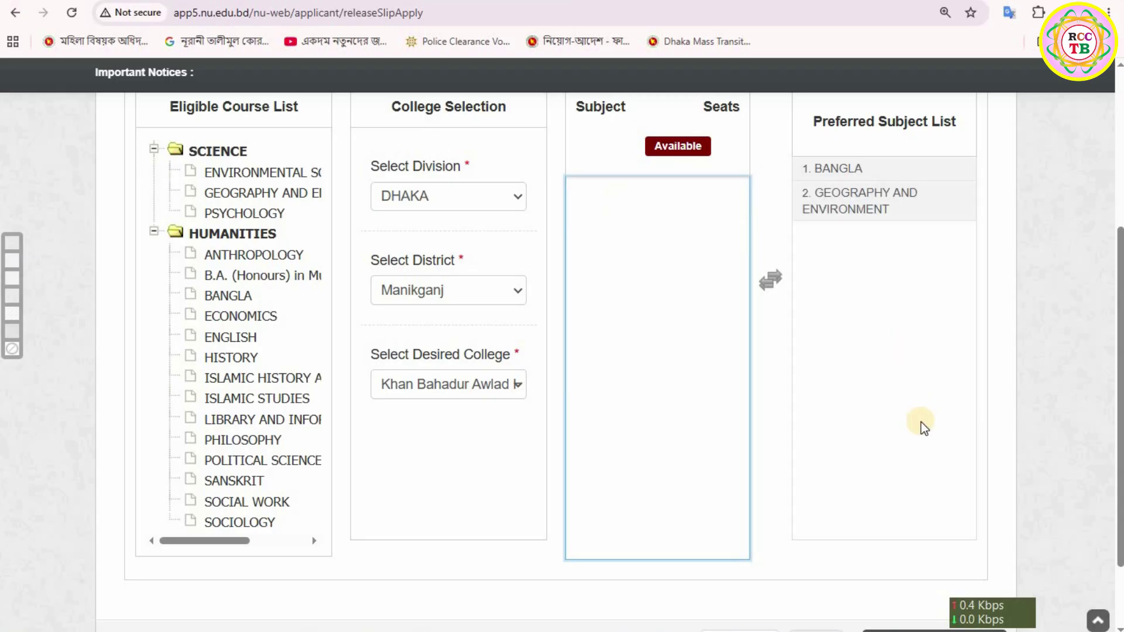
Preview the release slip application, review all five college choices and submit the application.
{"action": "scroll", "coordinate": [923, 409], "scroll_direction": "down", "scroll_amount": 3}
{"action": "left_click", "coordinate": [935, 552]}
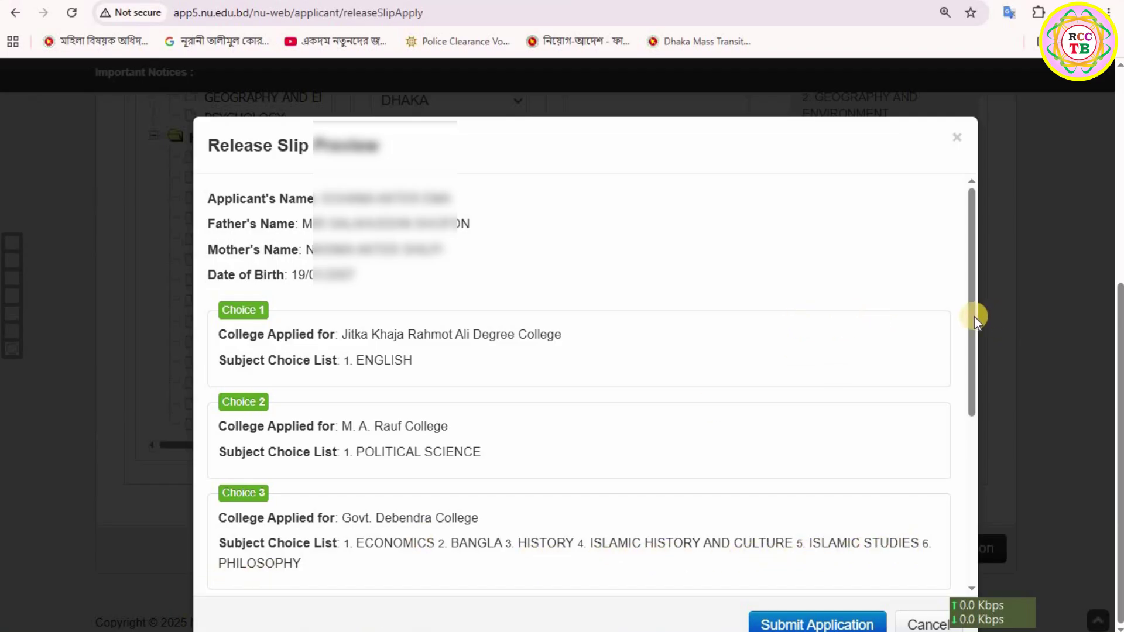
{"action": "left_click_drag", "start_coordinate": [972, 363], "coordinate": [967, 511]}
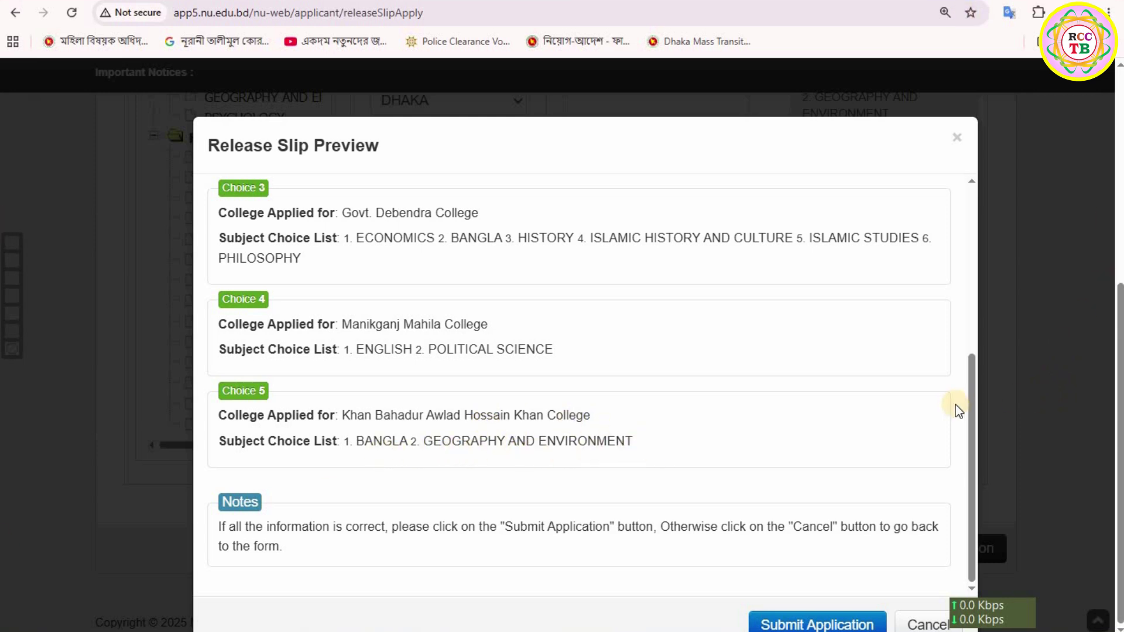
{"action": "left_click", "coordinate": [791, 621]}
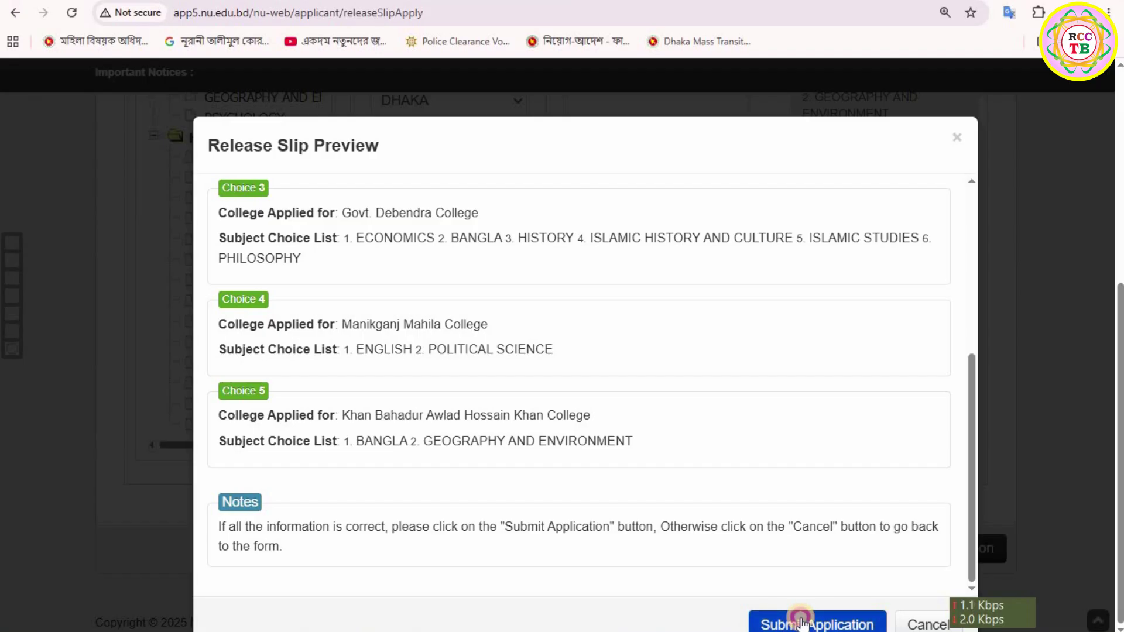
{"action": "left_click", "coordinate": [799, 624]}
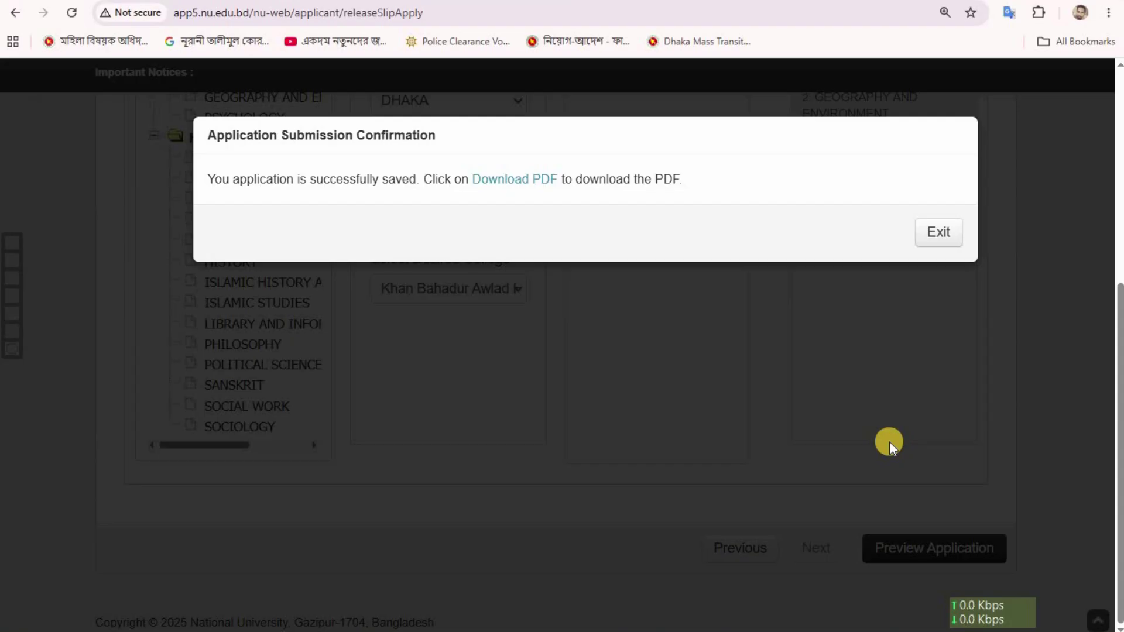
Download the submitted application's PDF, keep the blocked ReleaseSlipForm.pdf file, and print the form.
{"action": "left_click", "coordinate": [511, 180]}
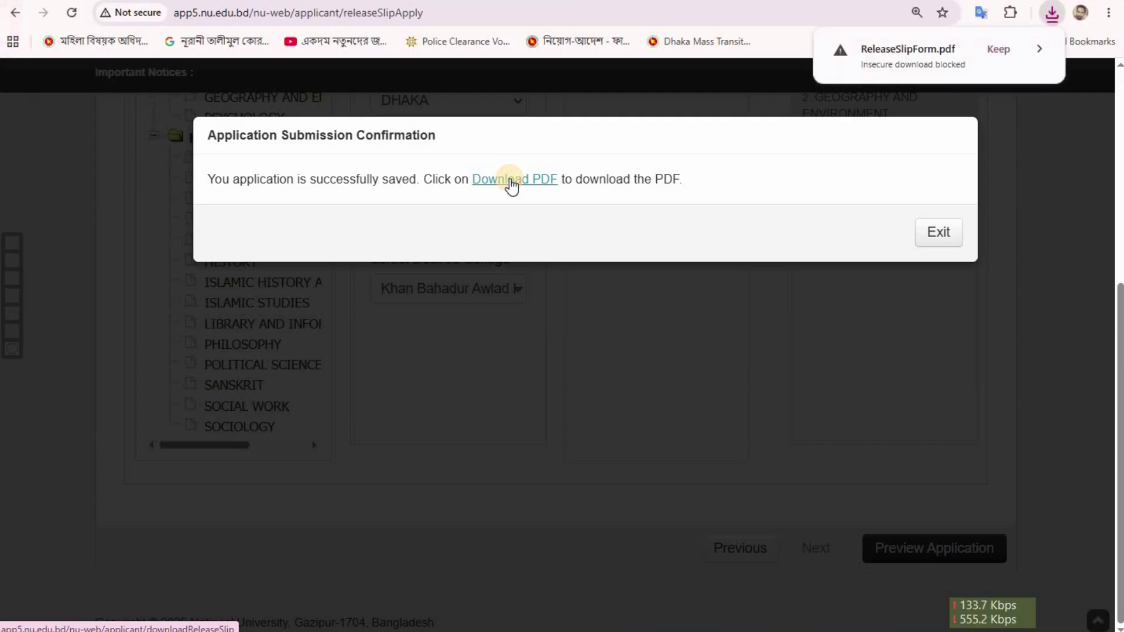
{"action": "left_click", "coordinate": [997, 50]}
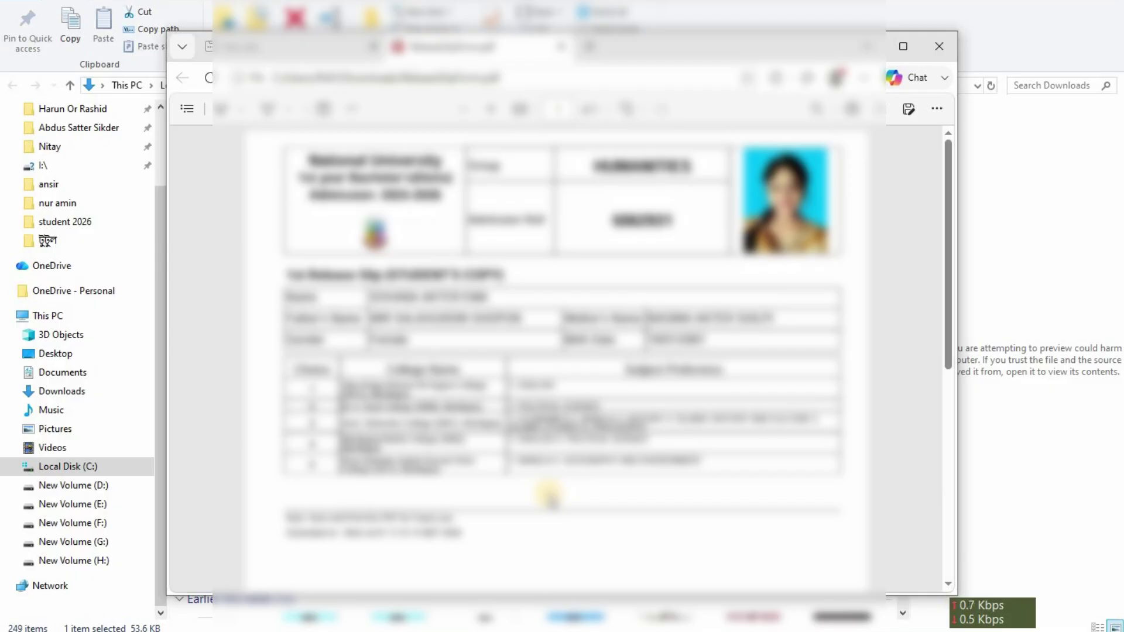
{"action": "key", "text": "ctrl+p"}
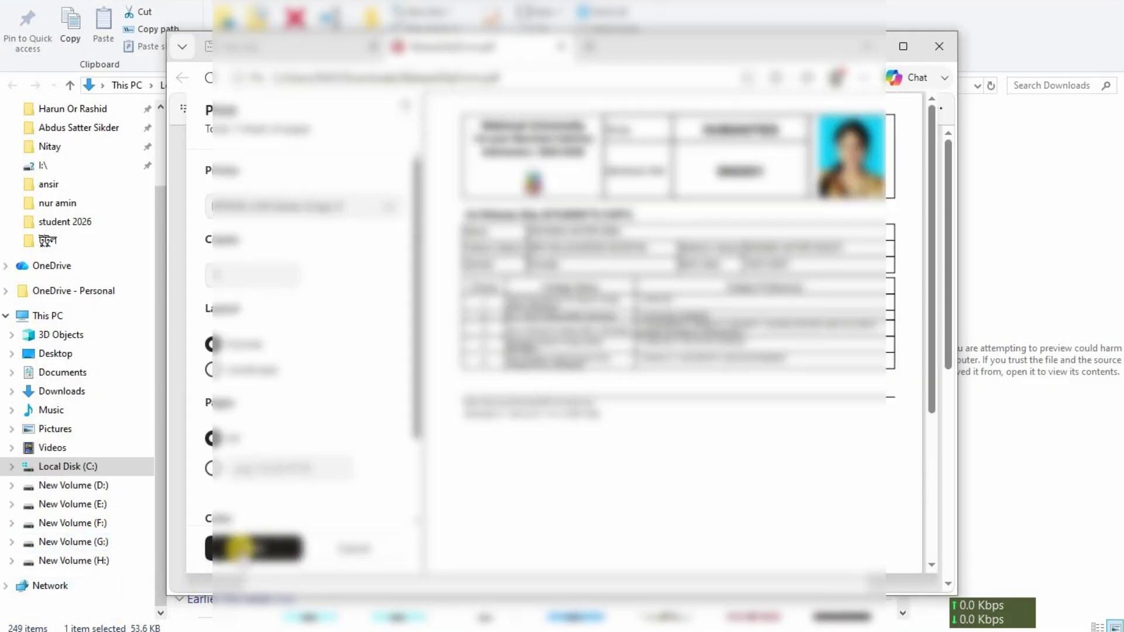
{"action": "left_click", "coordinate": [238, 548]}
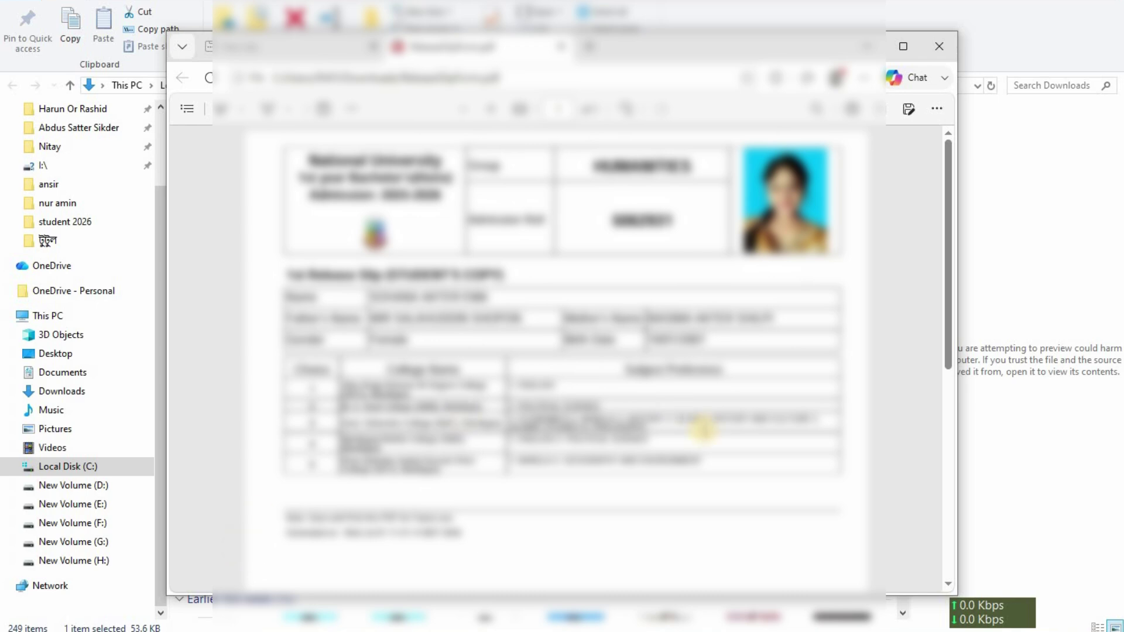